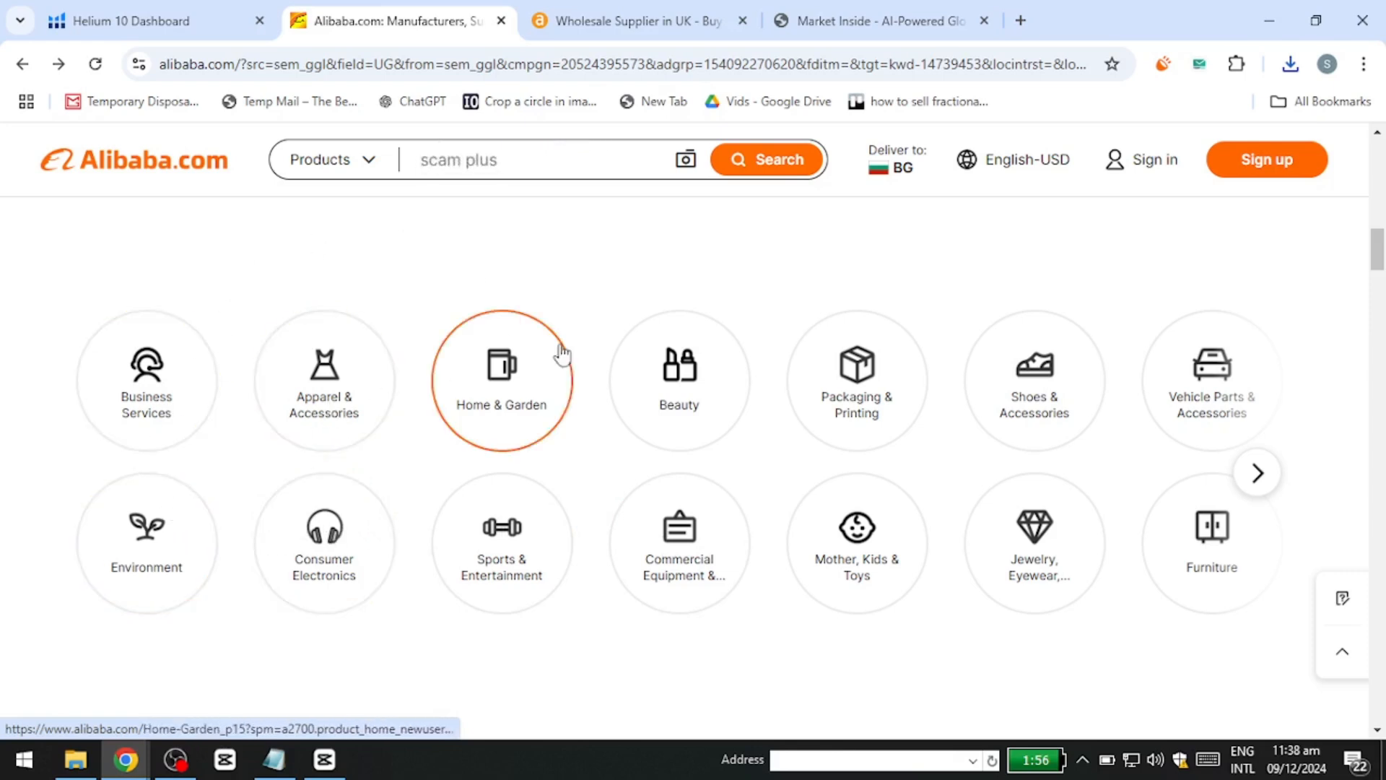
- Open Alibaba's Apparel & Accessories category and browse its source categories and guaranteed products
{"action": "left_click", "coordinate": [382, 387]}
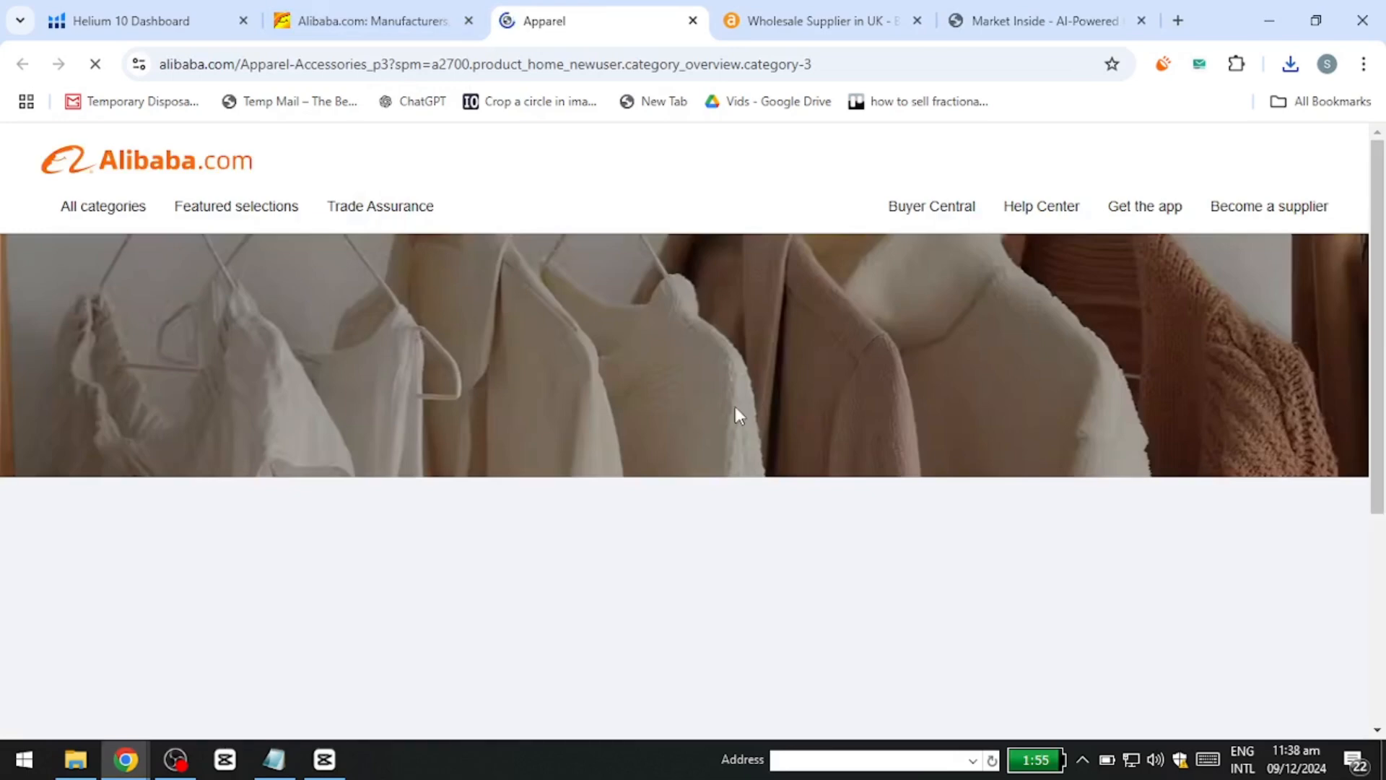
{"action": "scroll", "coordinate": [735, 407], "scroll_direction": "down", "scroll_amount": 1}
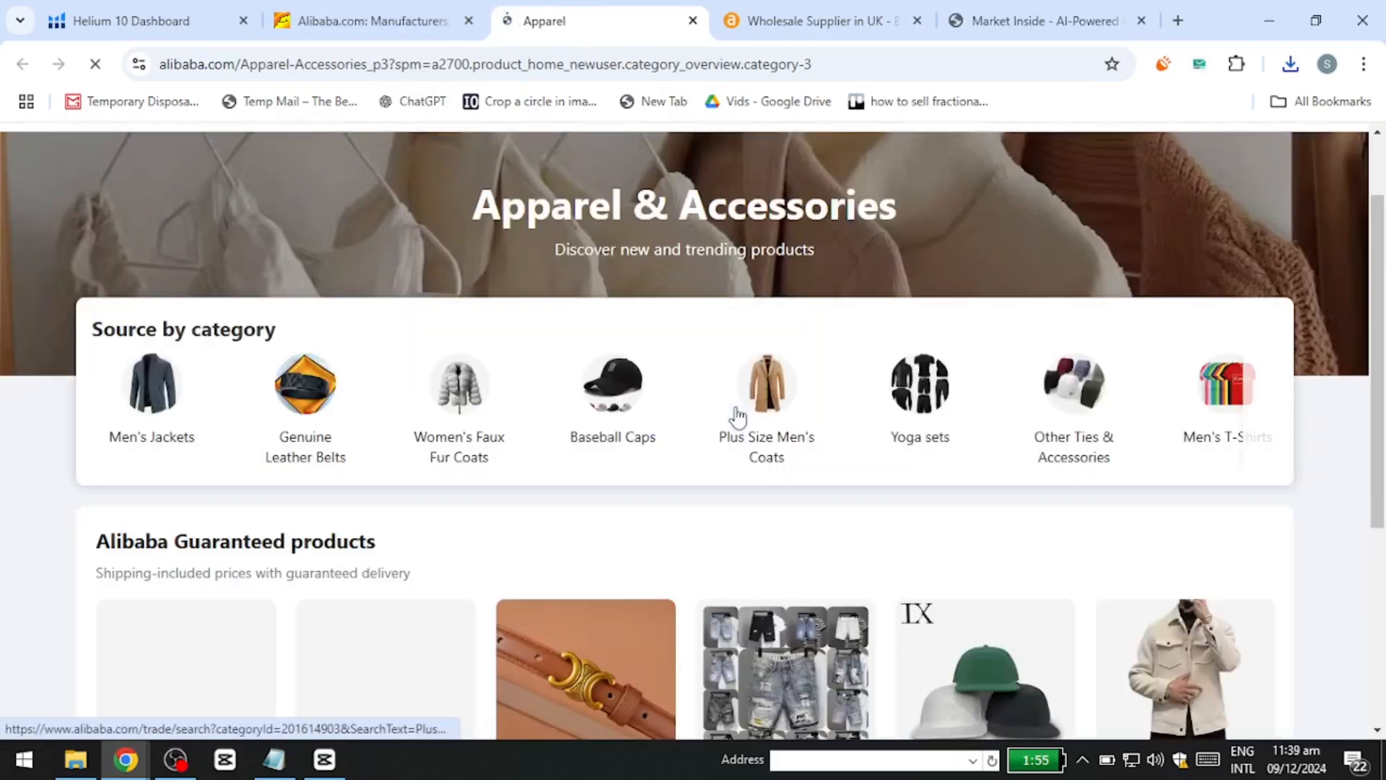
{"action": "scroll", "coordinate": [737, 408], "scroll_direction": "down", "scroll_amount": 1}
- Switch to the Helium 10 dashboard and open the Black Box Amazon product research tool
{"action": "left_click", "coordinate": [144, 19]}
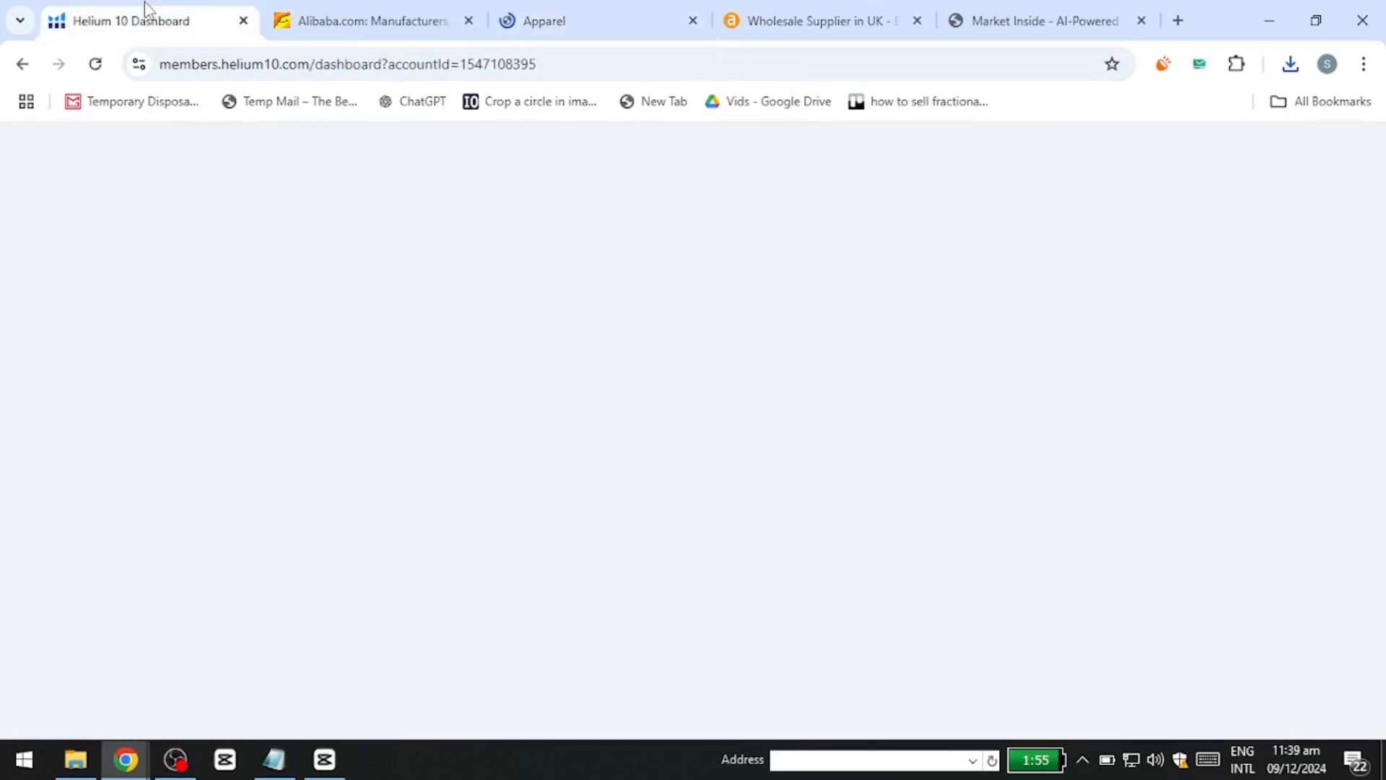
{"action": "scroll", "coordinate": [435, 250], "scroll_direction": "up", "scroll_amount": 1}
{"action": "scroll", "coordinate": [430, 244], "scroll_direction": "up", "scroll_amount": 5}
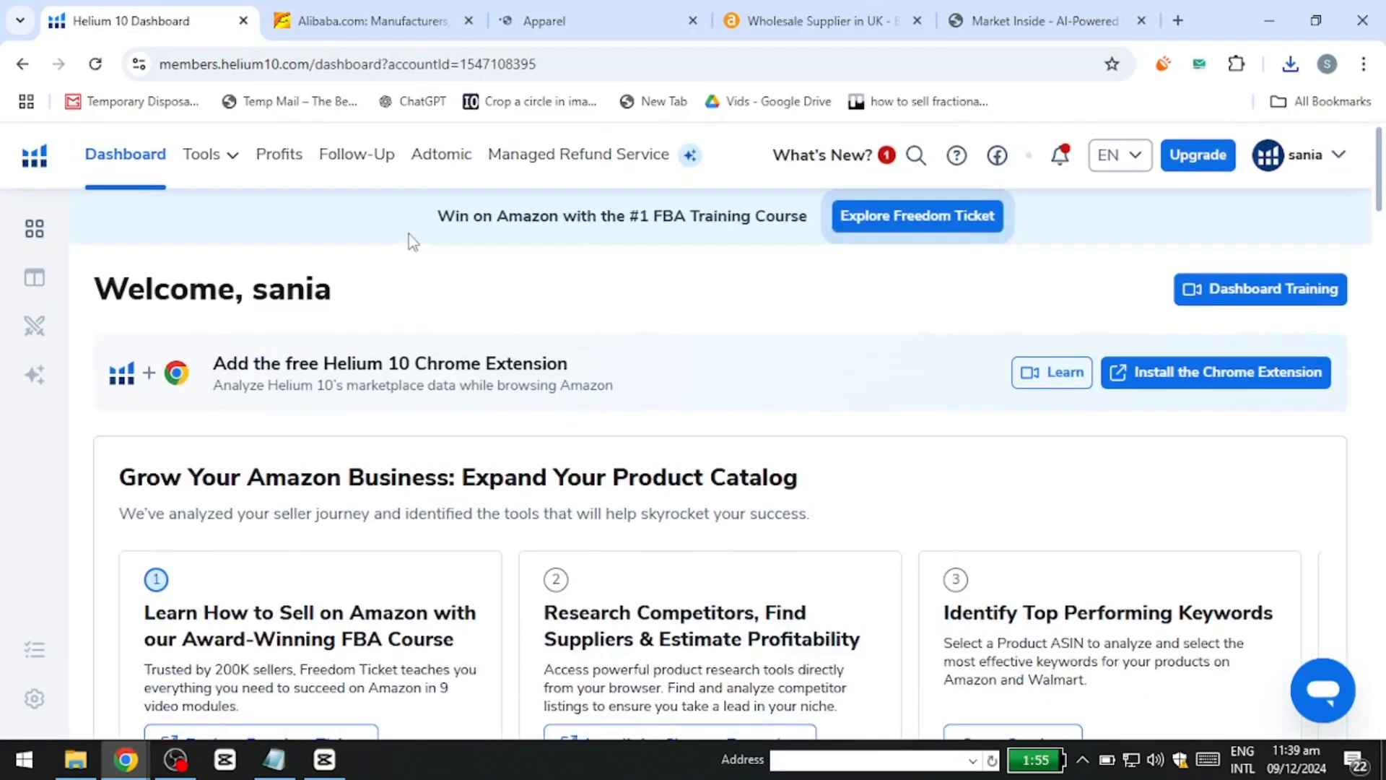
{"action": "left_click", "coordinate": [228, 163]}
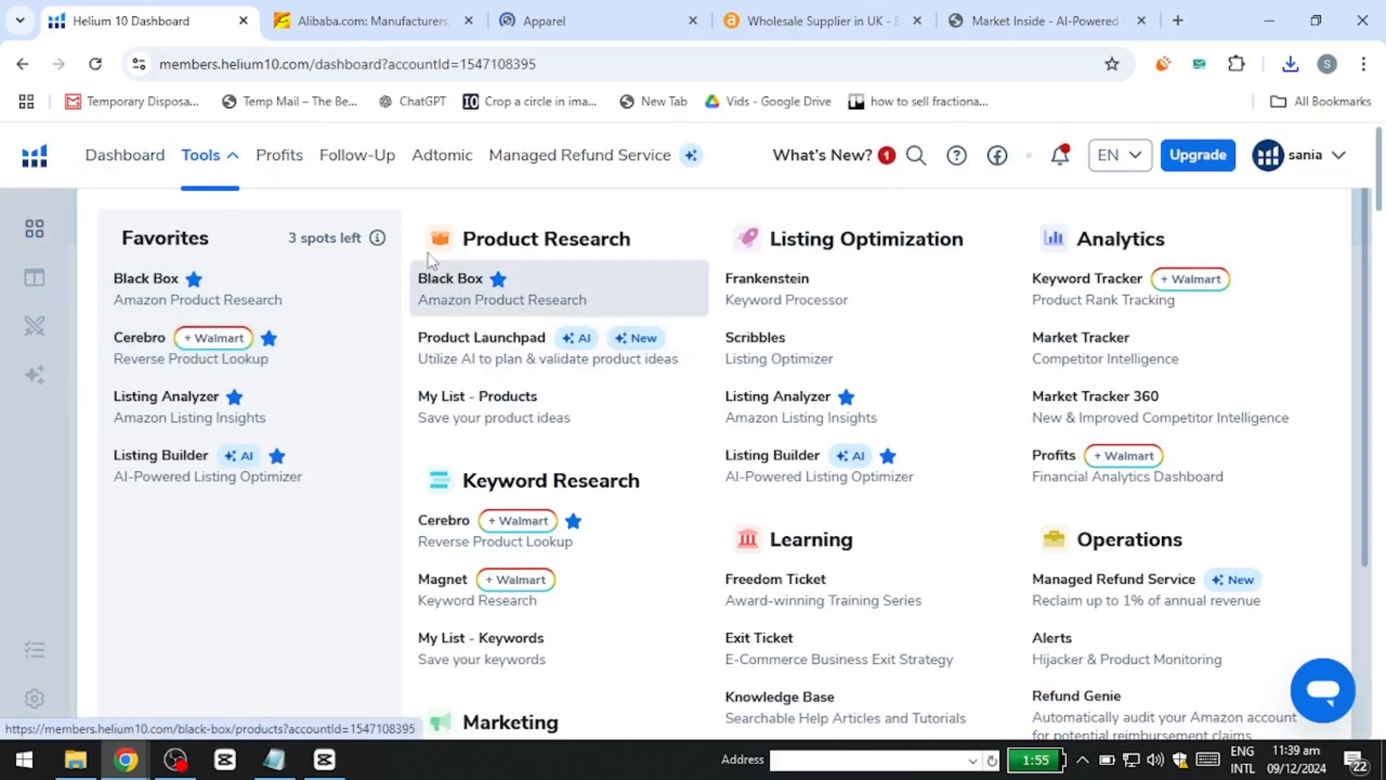
{"action": "left_click", "coordinate": [510, 300]}
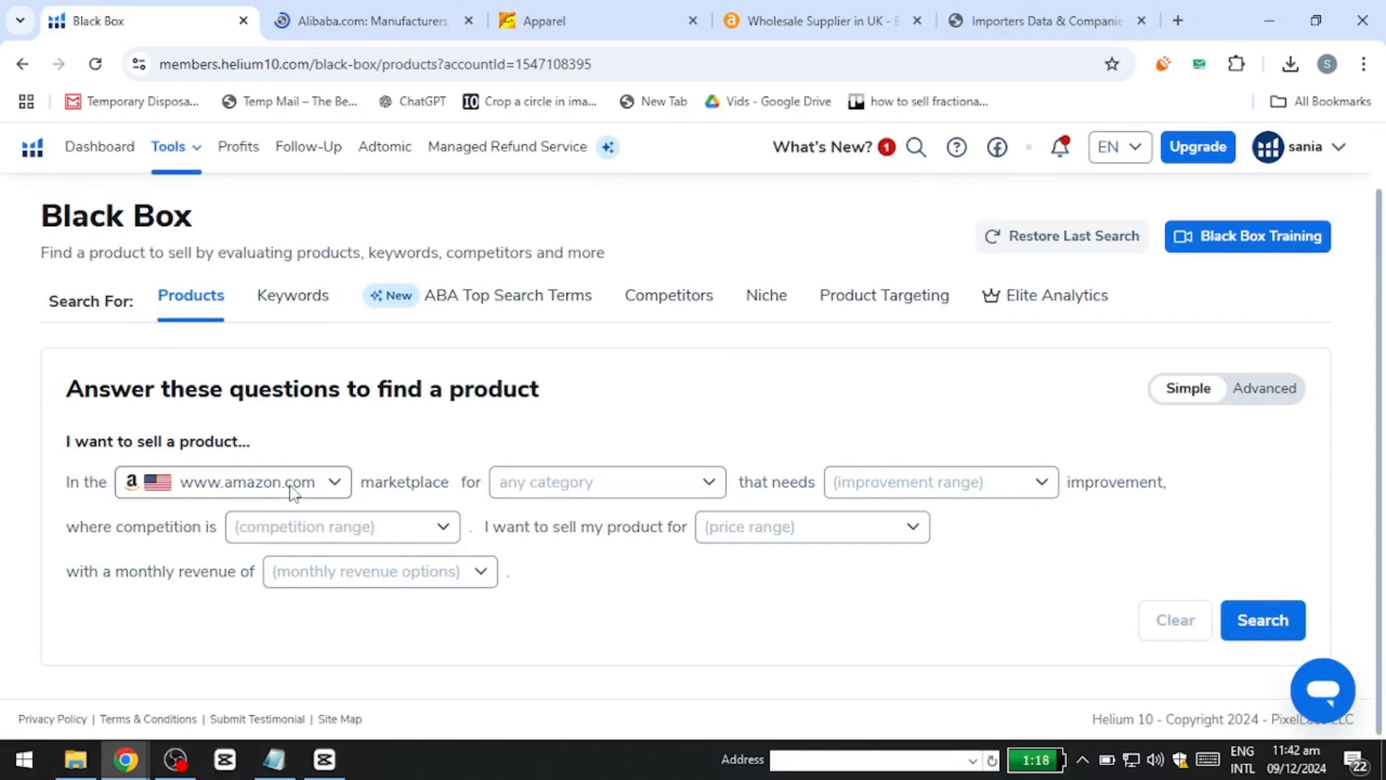
{"action": "left_click", "coordinate": [291, 493]}
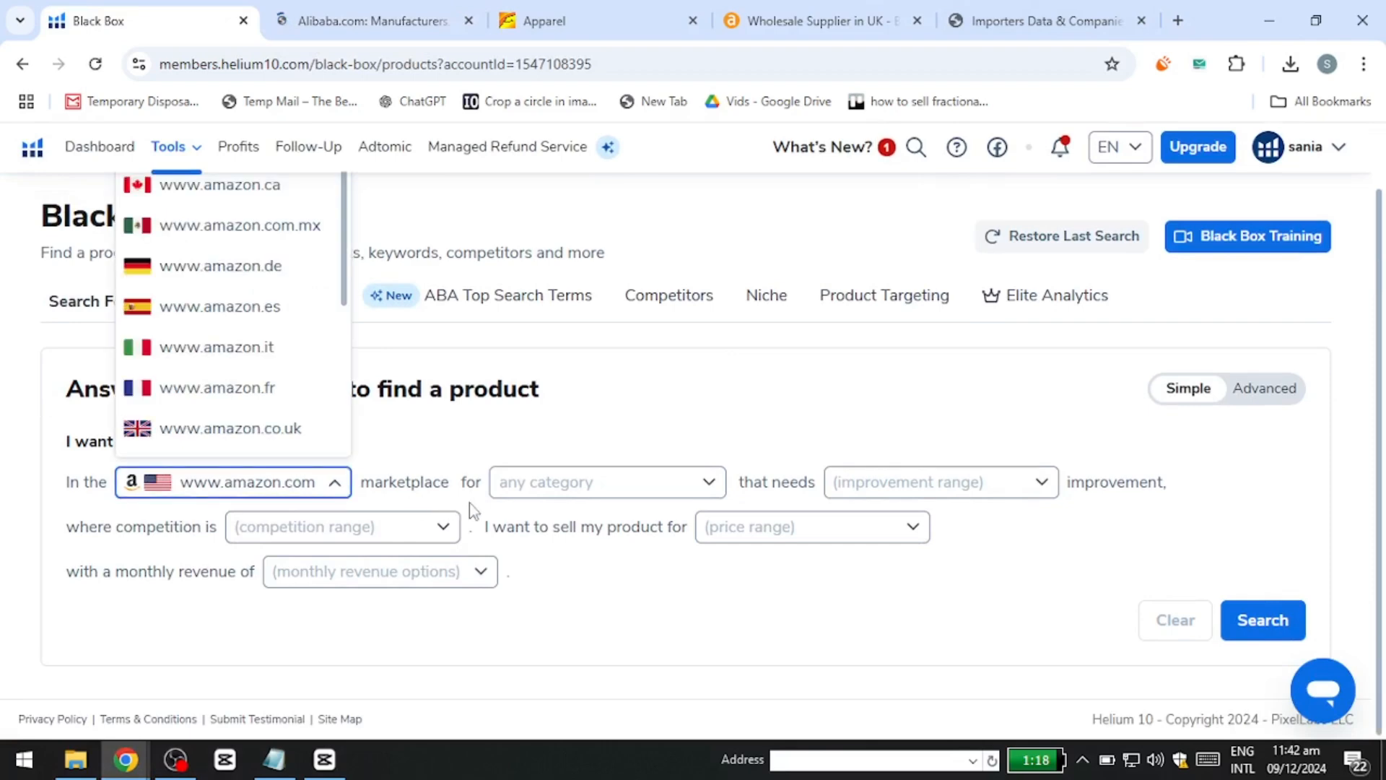
{"action": "left_click", "coordinate": [523, 489]}
{"action": "scroll", "coordinate": [523, 483], "scroll_direction": "up", "scroll_amount": 1}
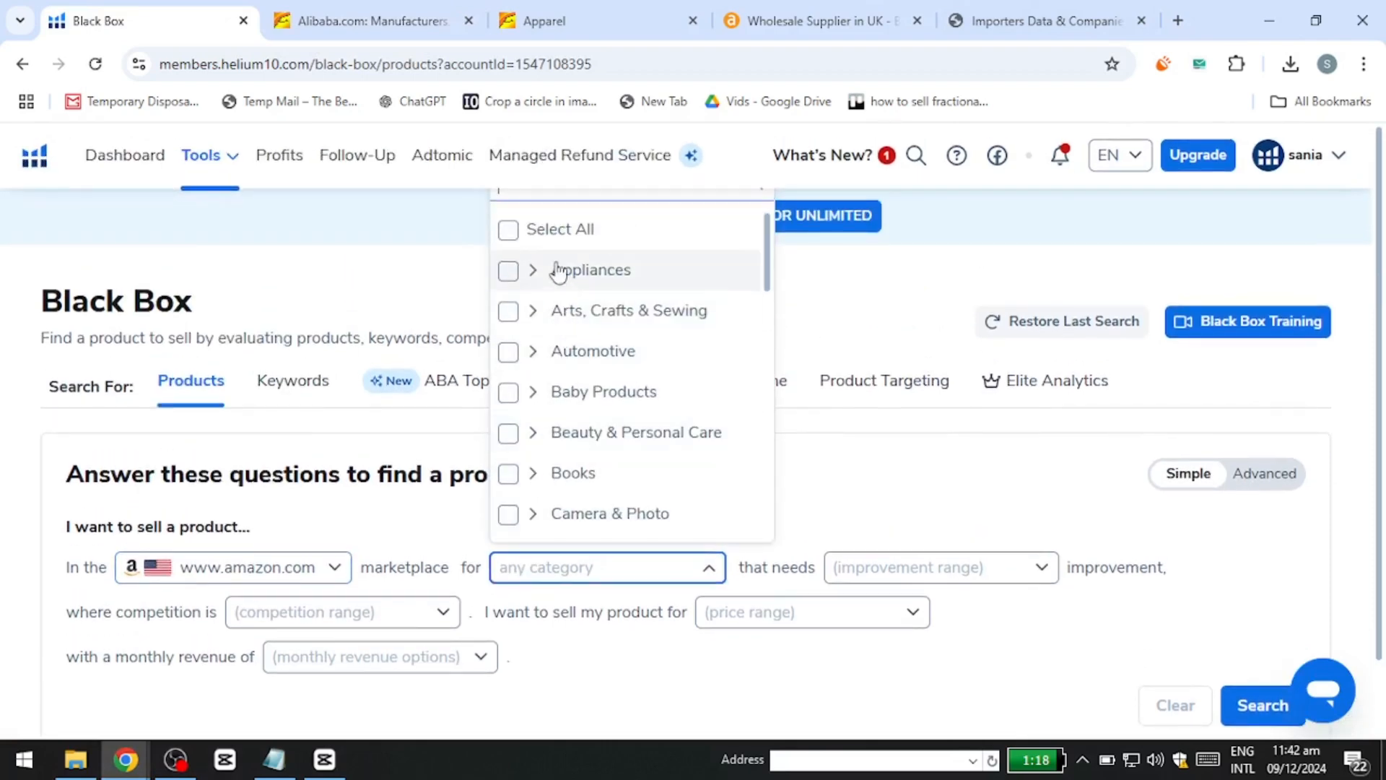
{"action": "left_click", "coordinate": [508, 231]}
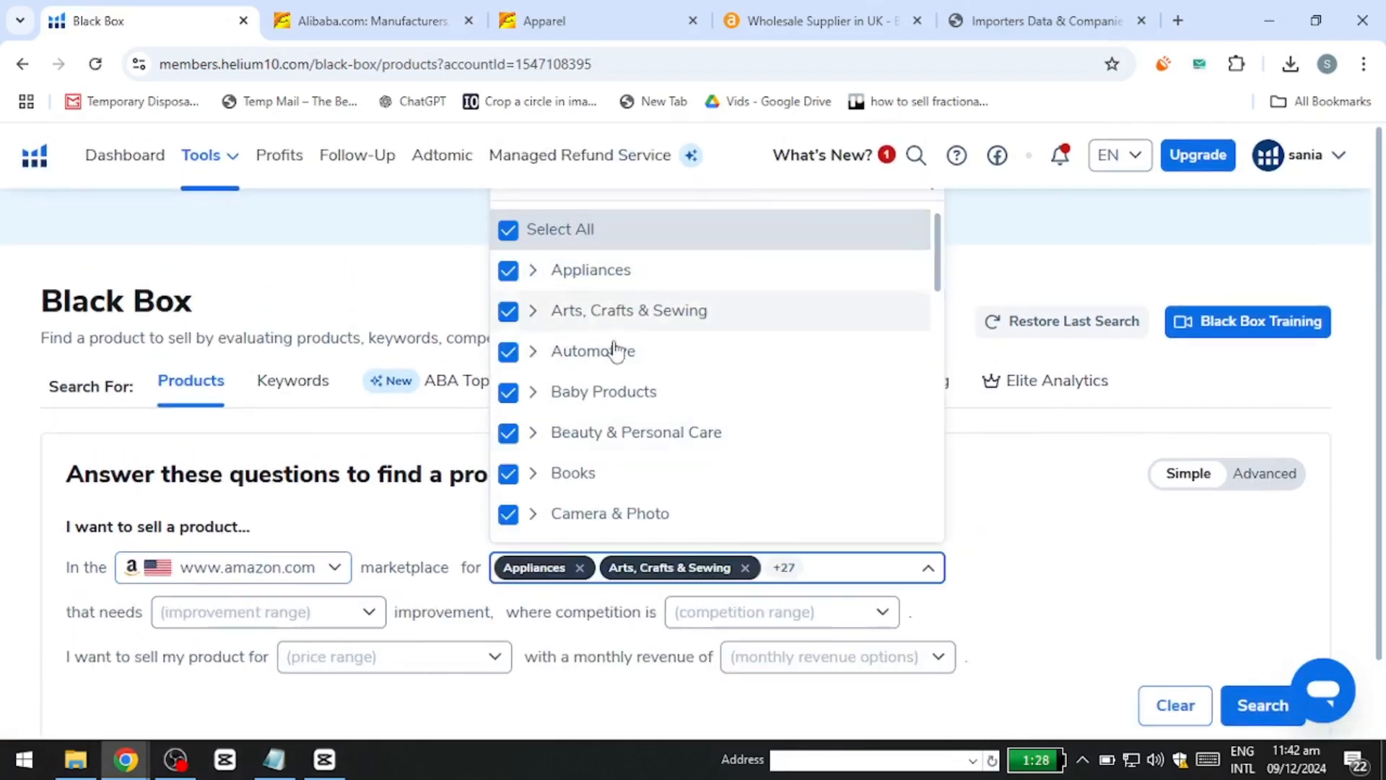
{"action": "left_click", "coordinate": [982, 577]}
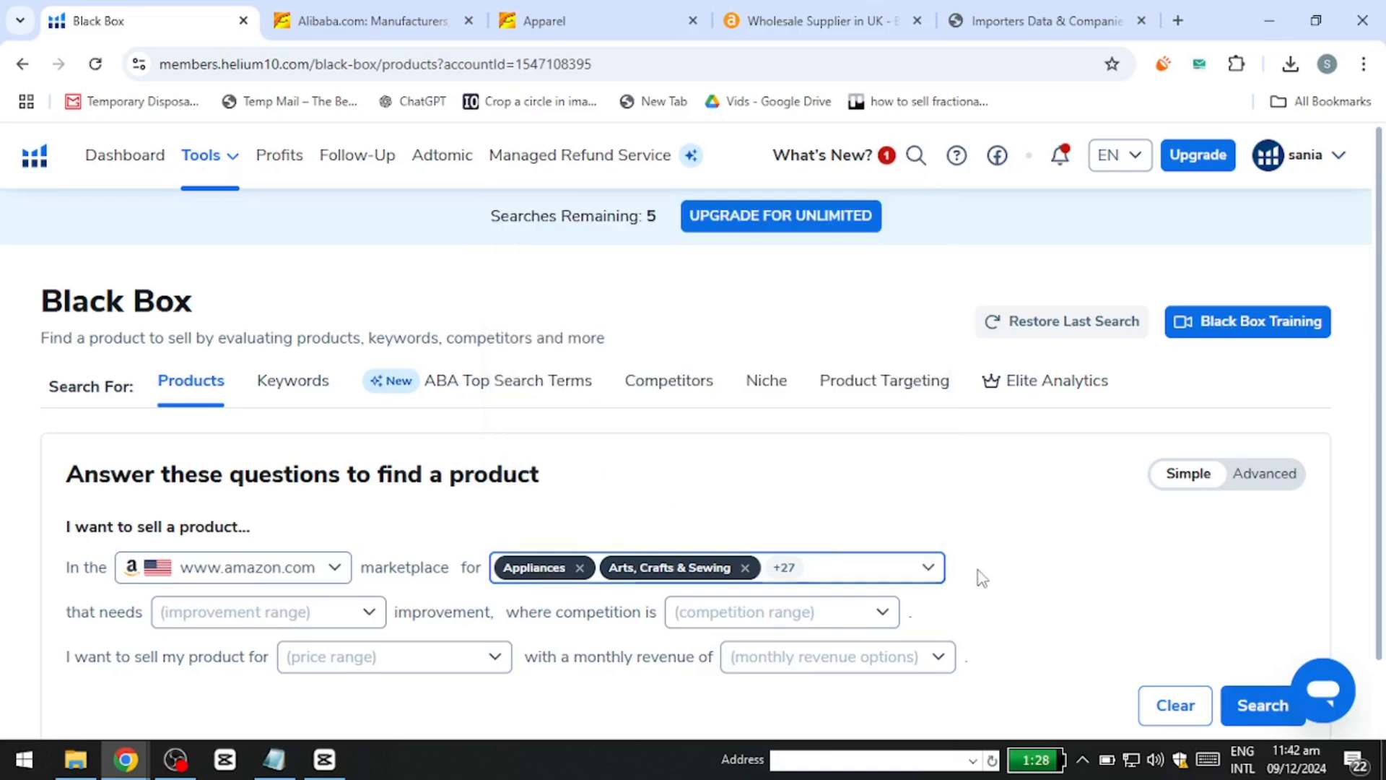
- Set the product criteria to some improvement, medium competition, a $30-100 price range and $1,000-10,000 monthly revenue
{"action": "left_click", "coordinate": [307, 617]}
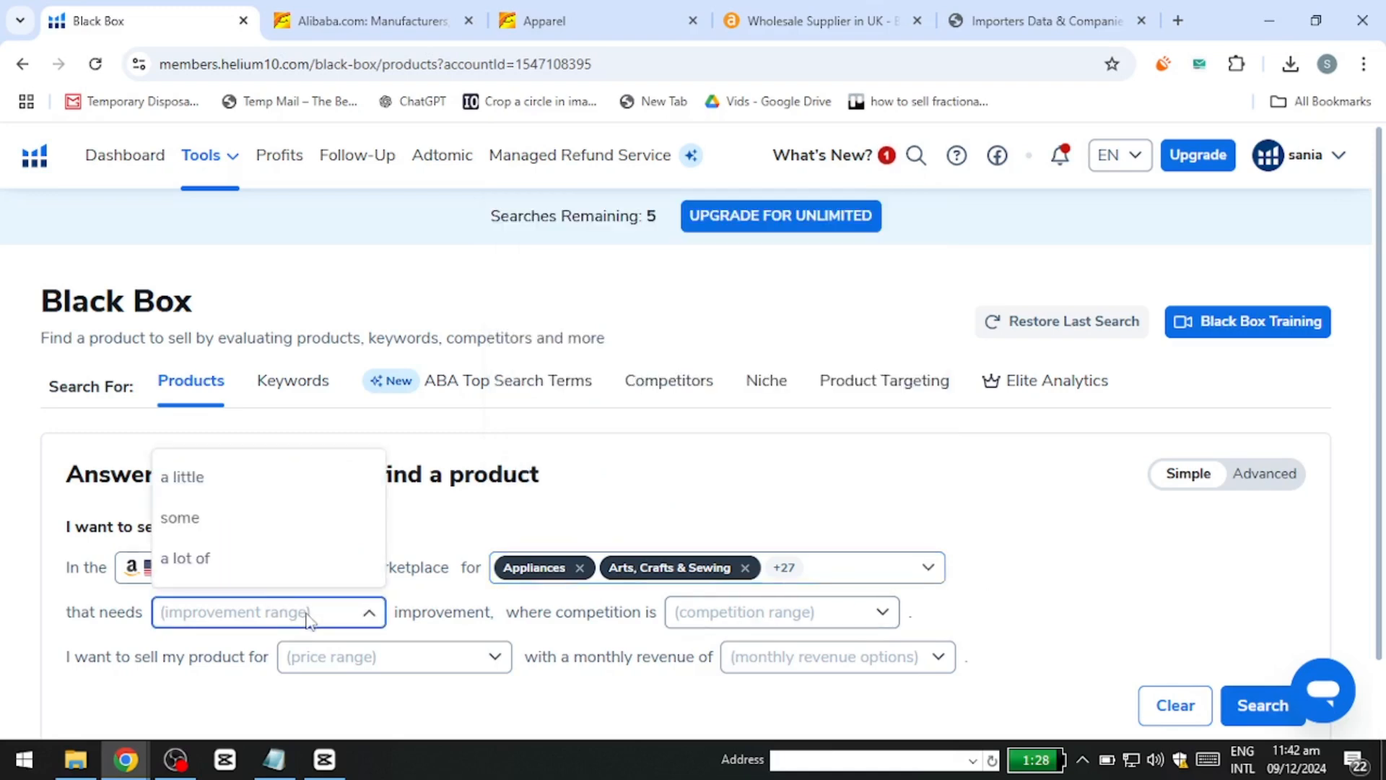
{"action": "left_click", "coordinate": [182, 518]}
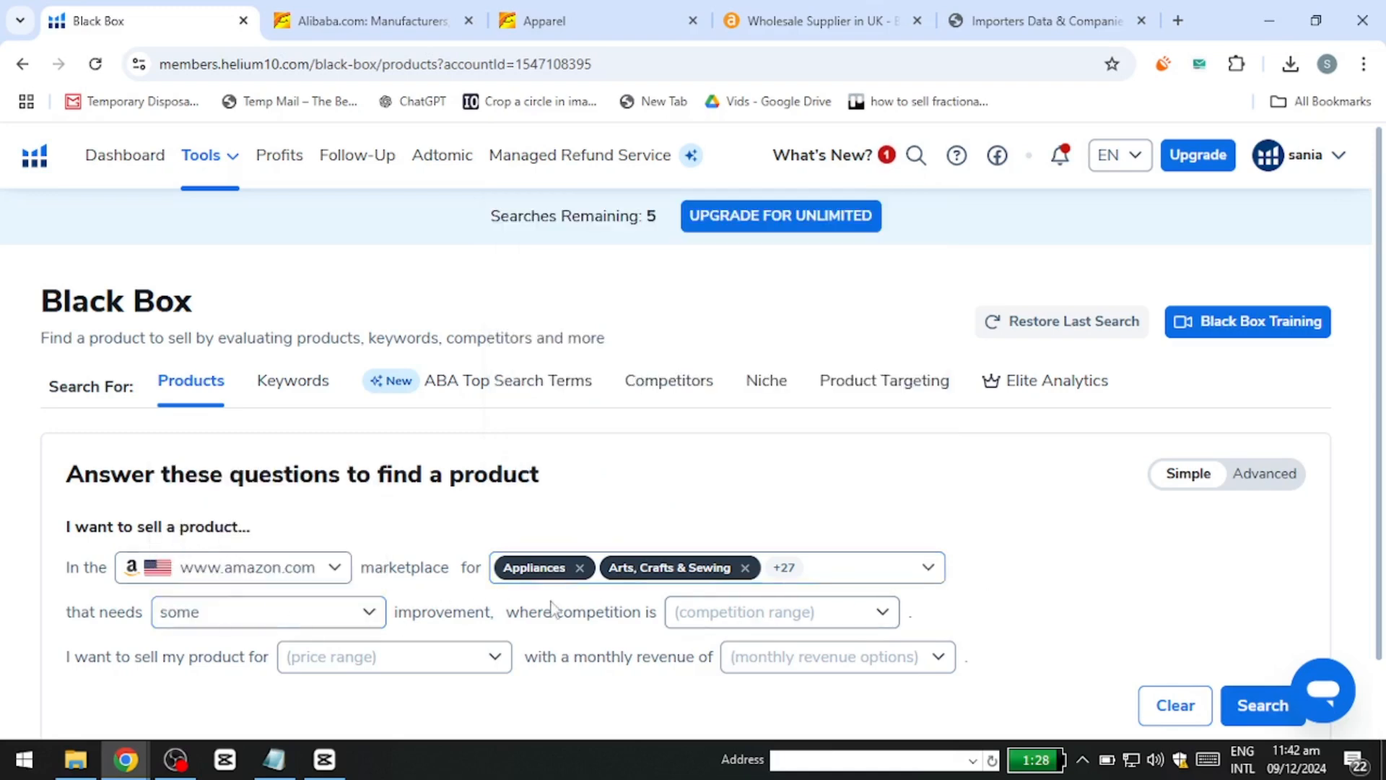
{"action": "left_click", "coordinate": [692, 622]}
{"action": "left_click", "coordinate": [688, 521]}
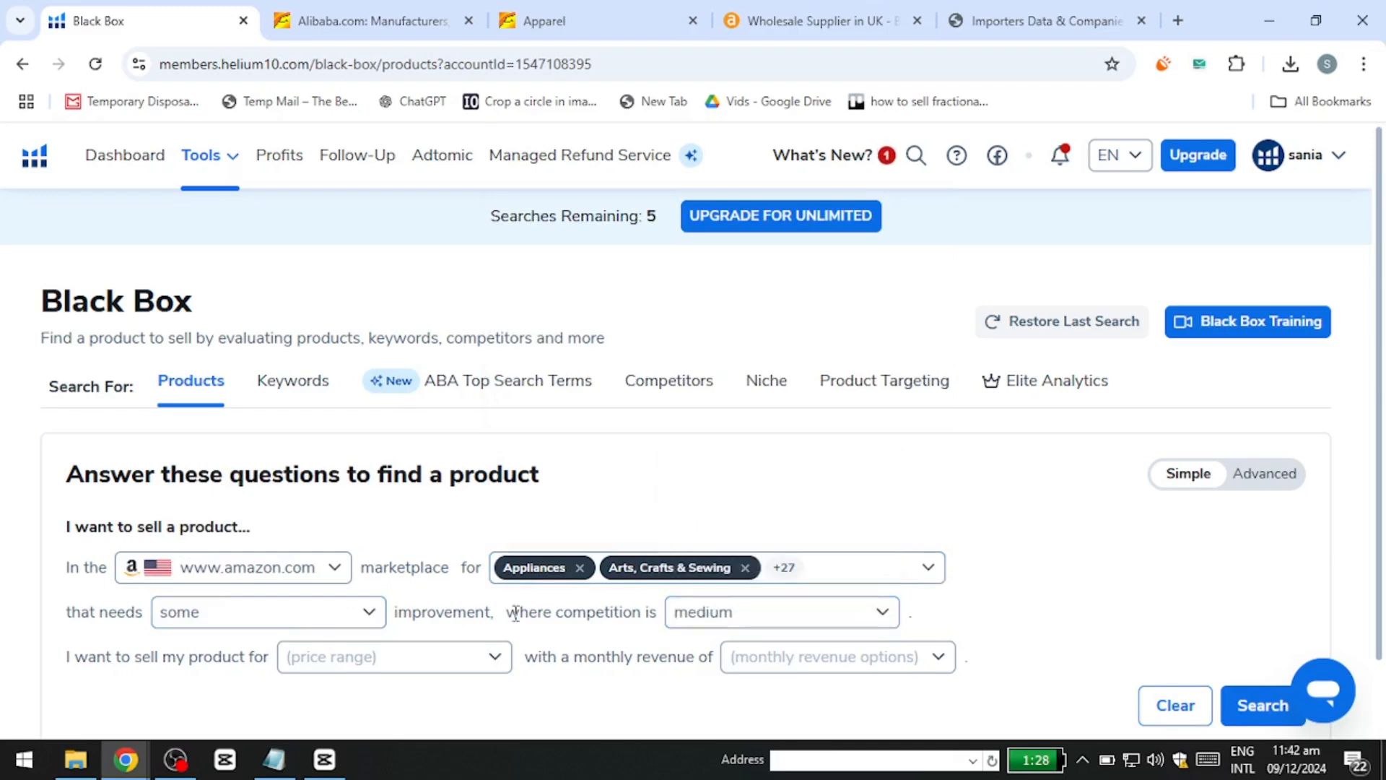
{"action": "left_click", "coordinate": [411, 663]}
{"action": "left_click", "coordinate": [339, 578]}
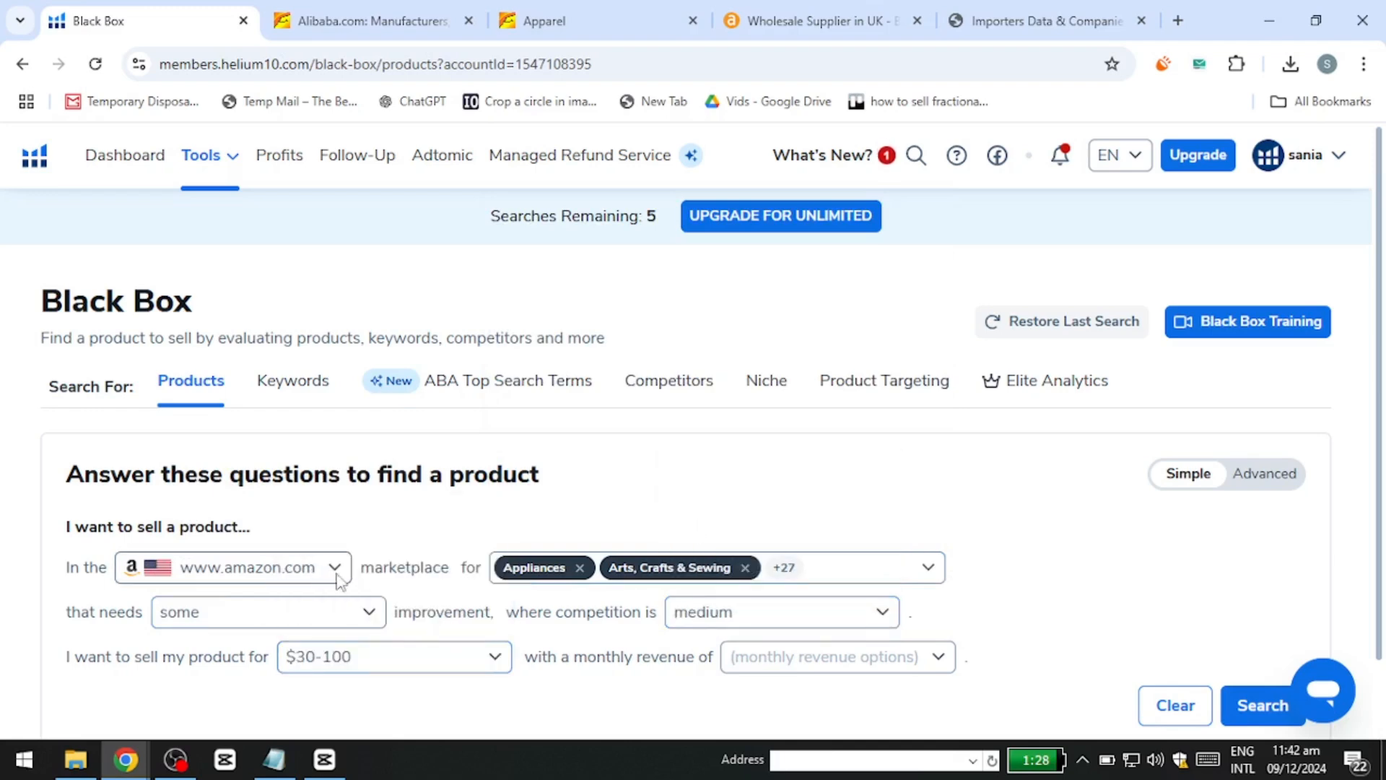
{"action": "left_click", "coordinate": [848, 667]}
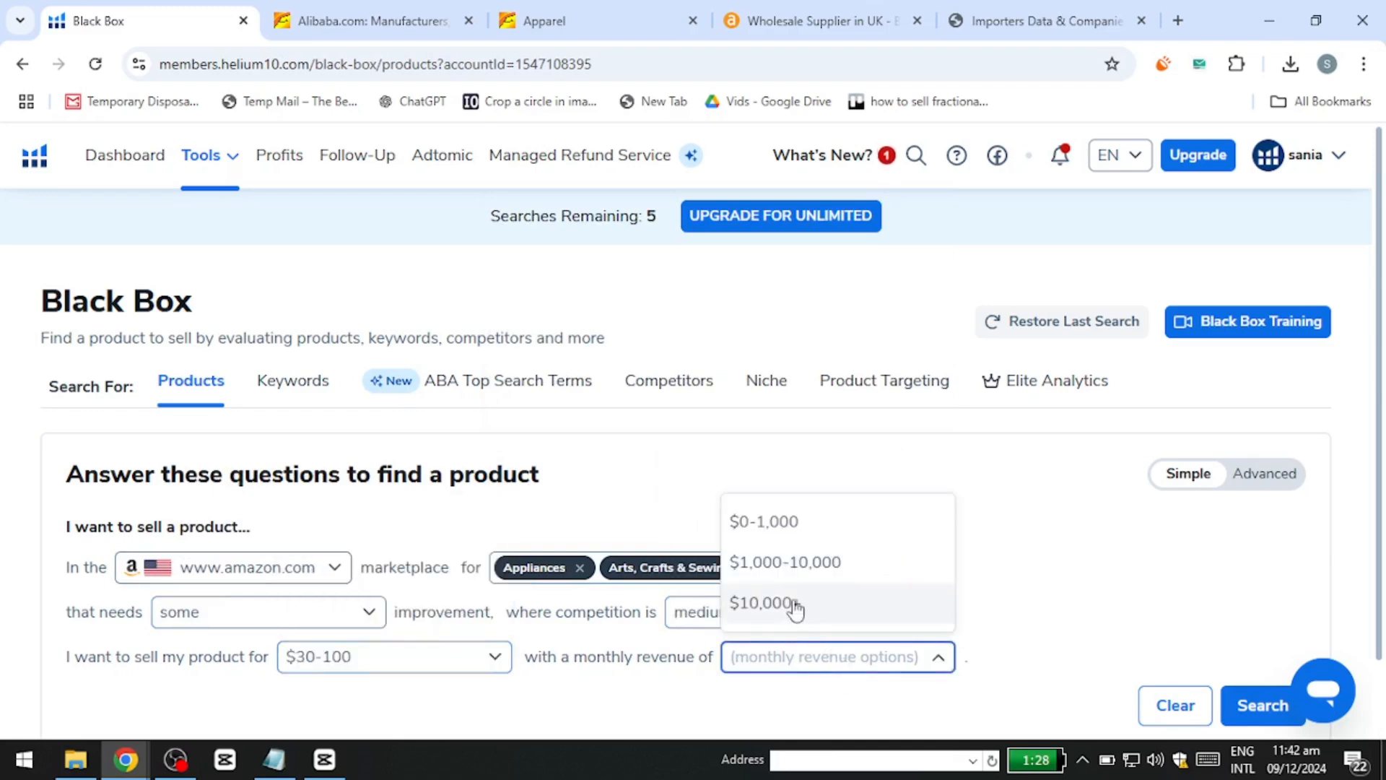
{"action": "left_click", "coordinate": [785, 565]}
- Run the product search and look through the matching products with their prices, sales and revenue
{"action": "scroll", "coordinate": [1160, 668], "scroll_direction": "down", "scroll_amount": 1}
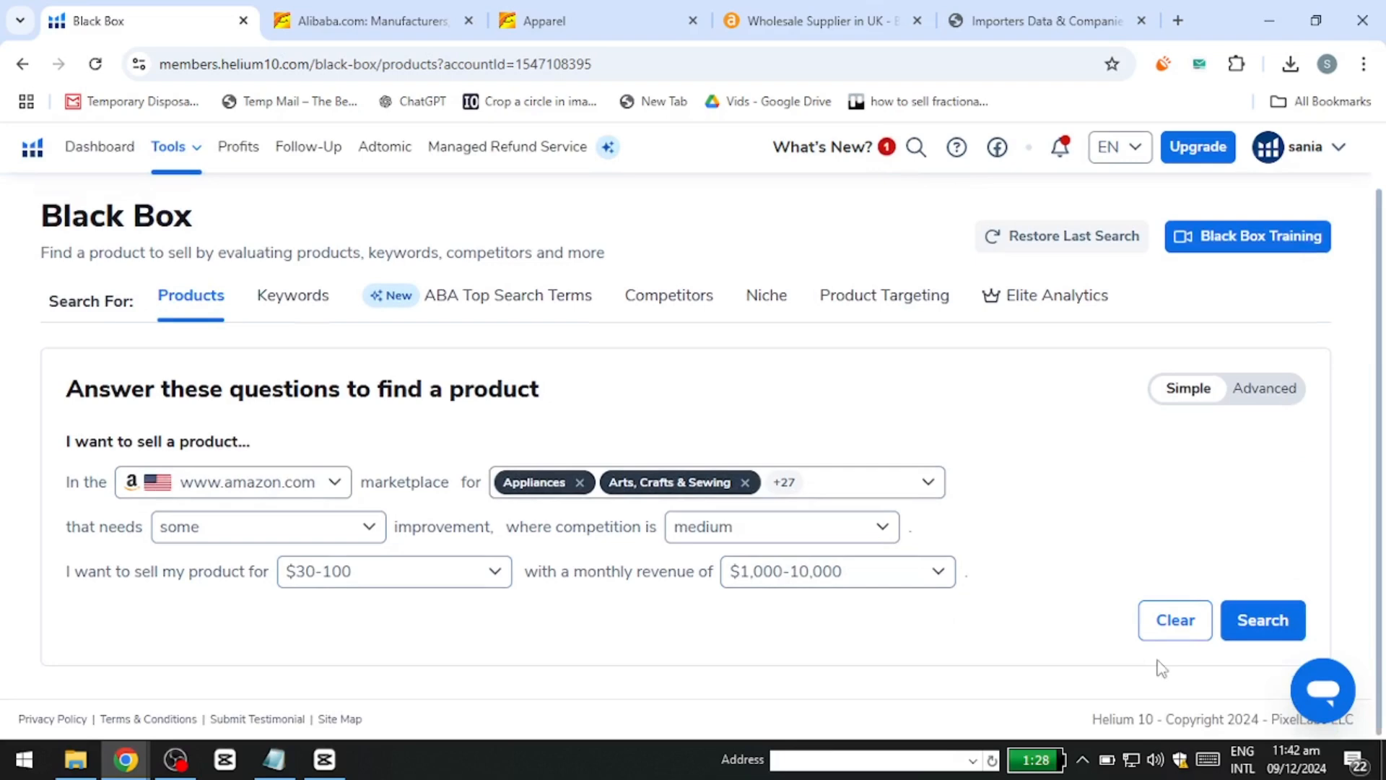
{"action": "left_click", "coordinate": [1227, 626]}
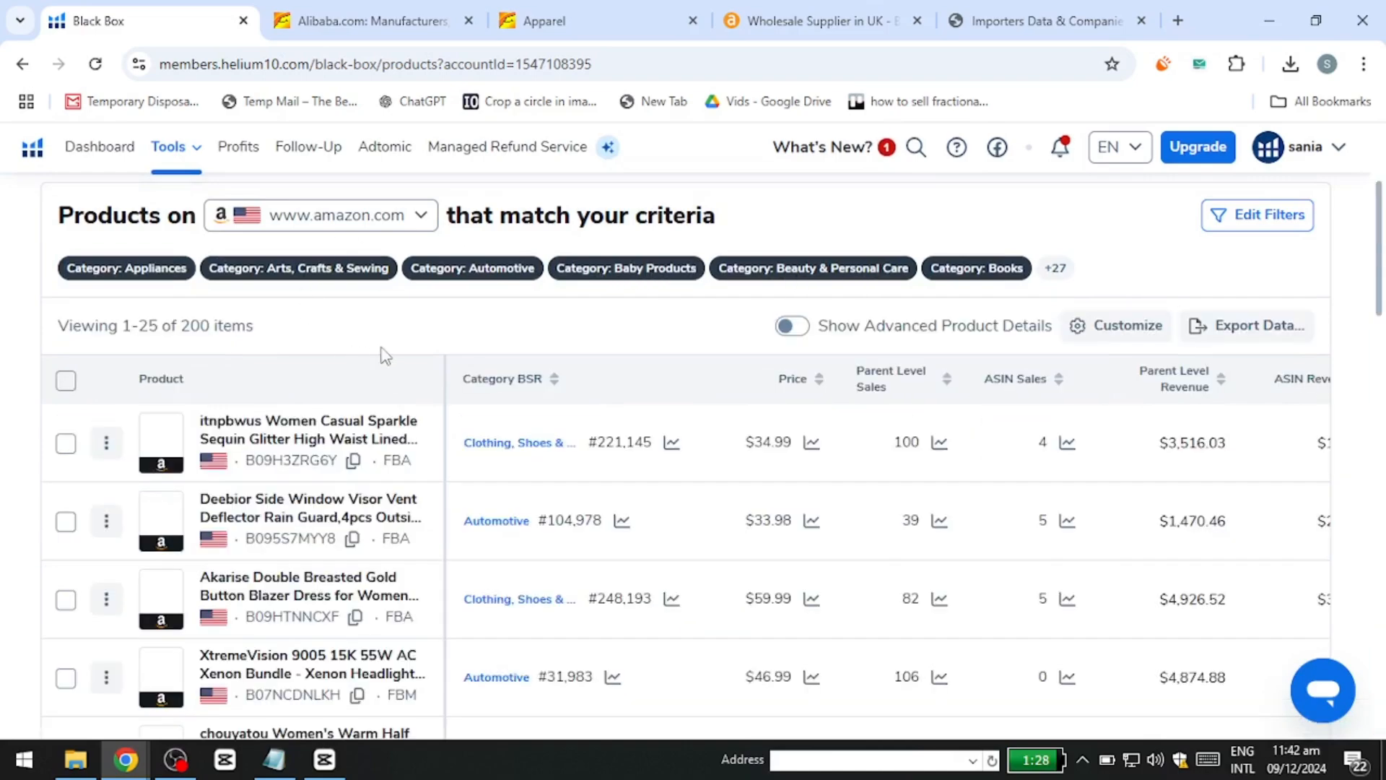
{"action": "scroll", "coordinate": [386, 354], "scroll_direction": "down", "scroll_amount": 4}
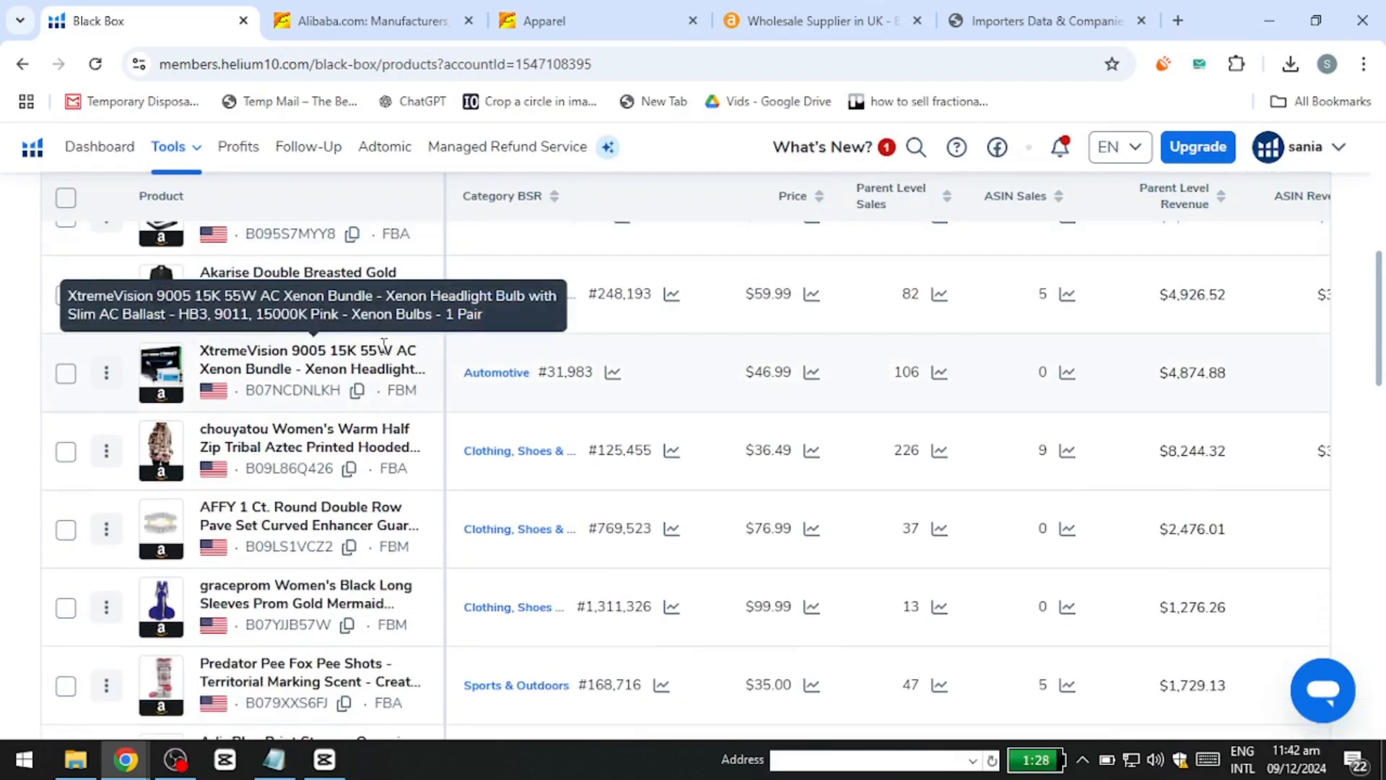
{"action": "scroll", "coordinate": [384, 346], "scroll_direction": "down", "scroll_amount": 5}
{"action": "scroll", "coordinate": [275, 463], "scroll_direction": "down", "scroll_amount": 9}
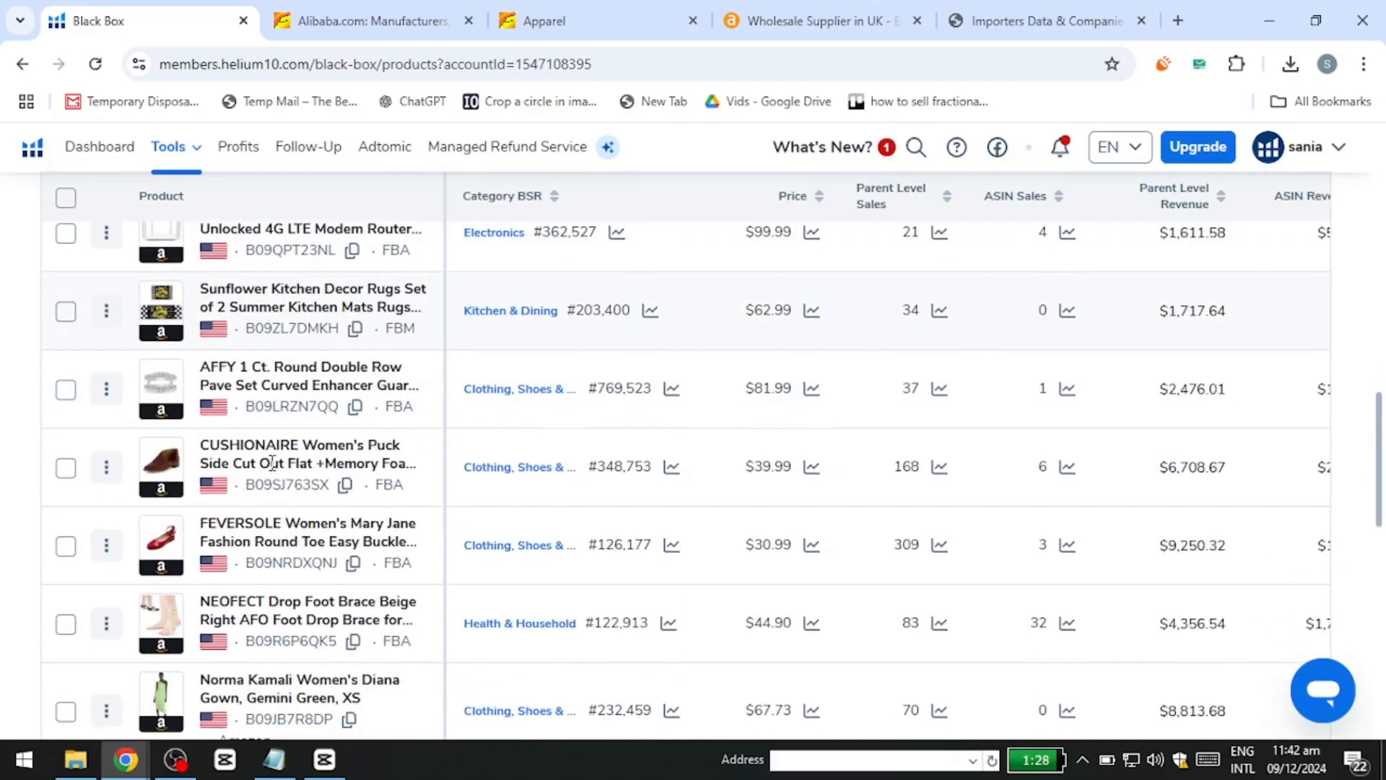
{"action": "scroll", "coordinate": [272, 462], "scroll_direction": "down", "scroll_amount": 5}
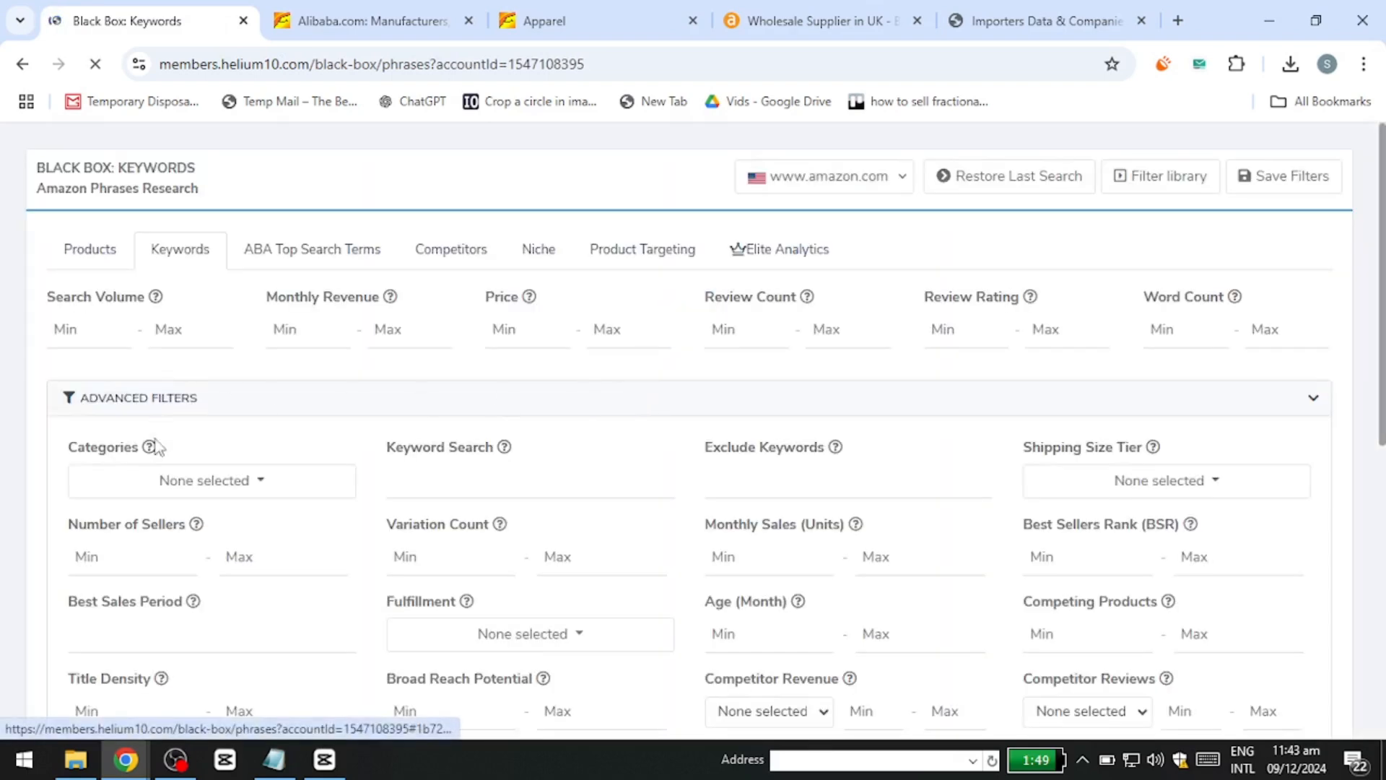
- Search Black Box Keywords for phrases containing the keyword "dog"
{"action": "double_click", "coordinate": [230, 481]}
{"action": "scroll", "coordinate": [161, 347], "scroll_direction": "down", "scroll_amount": 5}
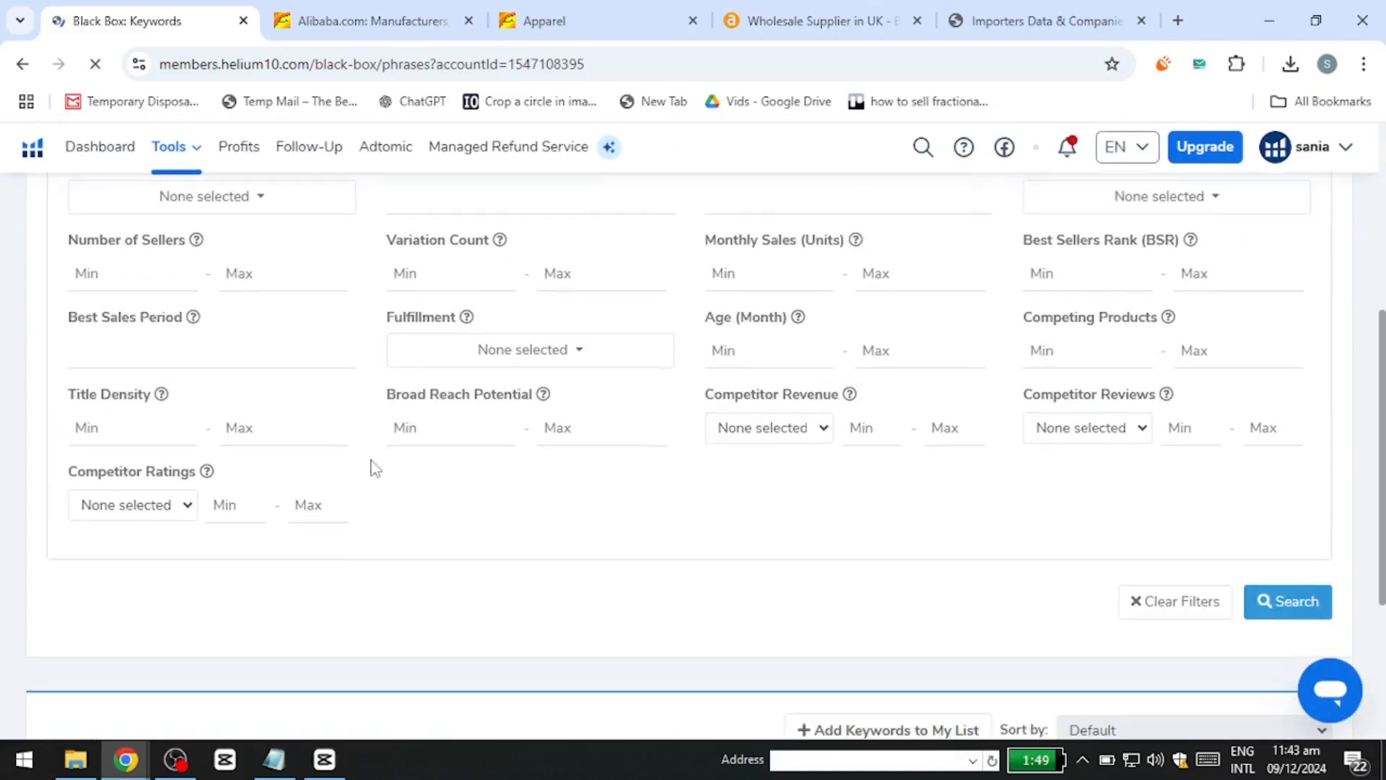
{"action": "scroll", "coordinate": [371, 464], "scroll_direction": "down", "scroll_amount": 5}
{"action": "scroll", "coordinate": [480, 284], "scroll_direction": "up", "scroll_amount": 3}
{"action": "left_click", "coordinate": [455, 397]}
{"action": "type", "text": "do"}
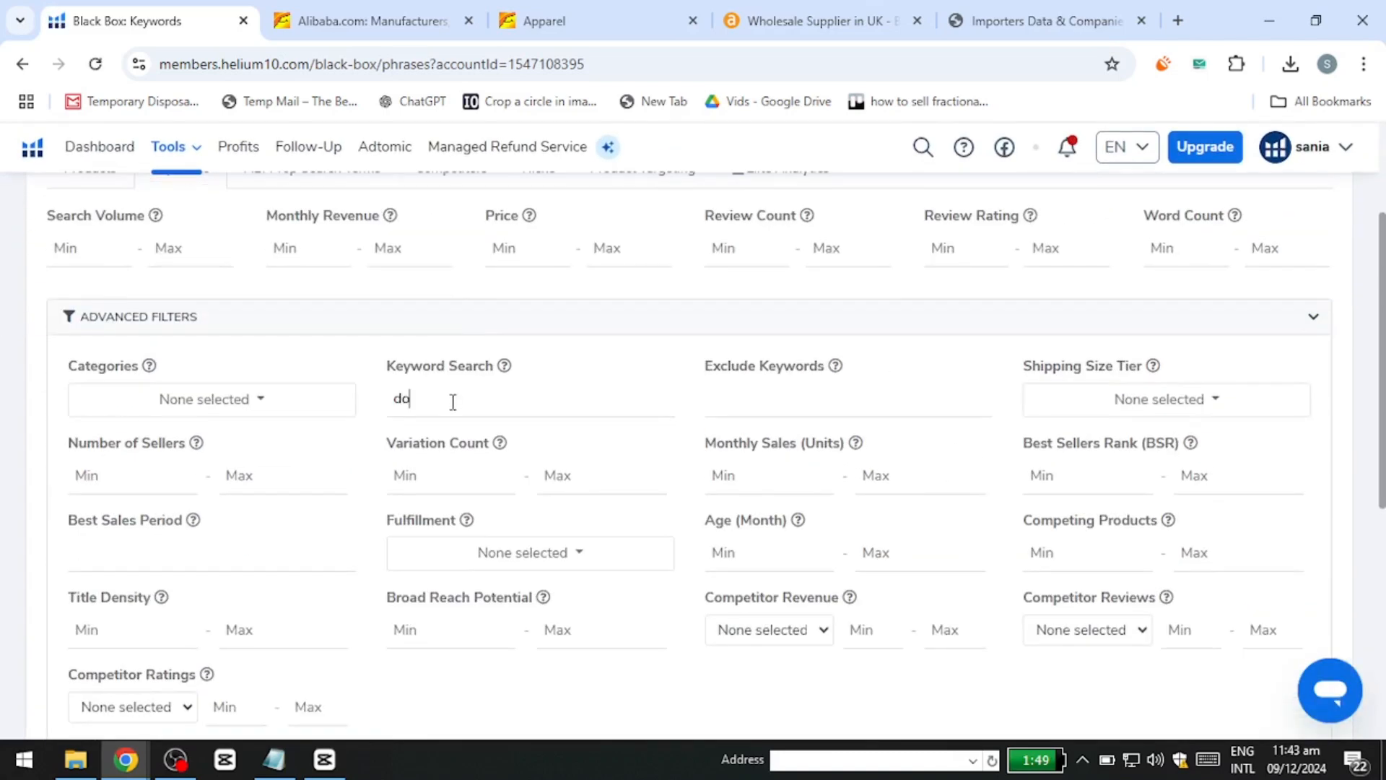
{"action": "type", "text": "g"}
{"action": "scroll", "coordinate": [607, 383], "scroll_direction": "down", "scroll_amount": 5}
{"action": "left_click", "coordinate": [1284, 395]}
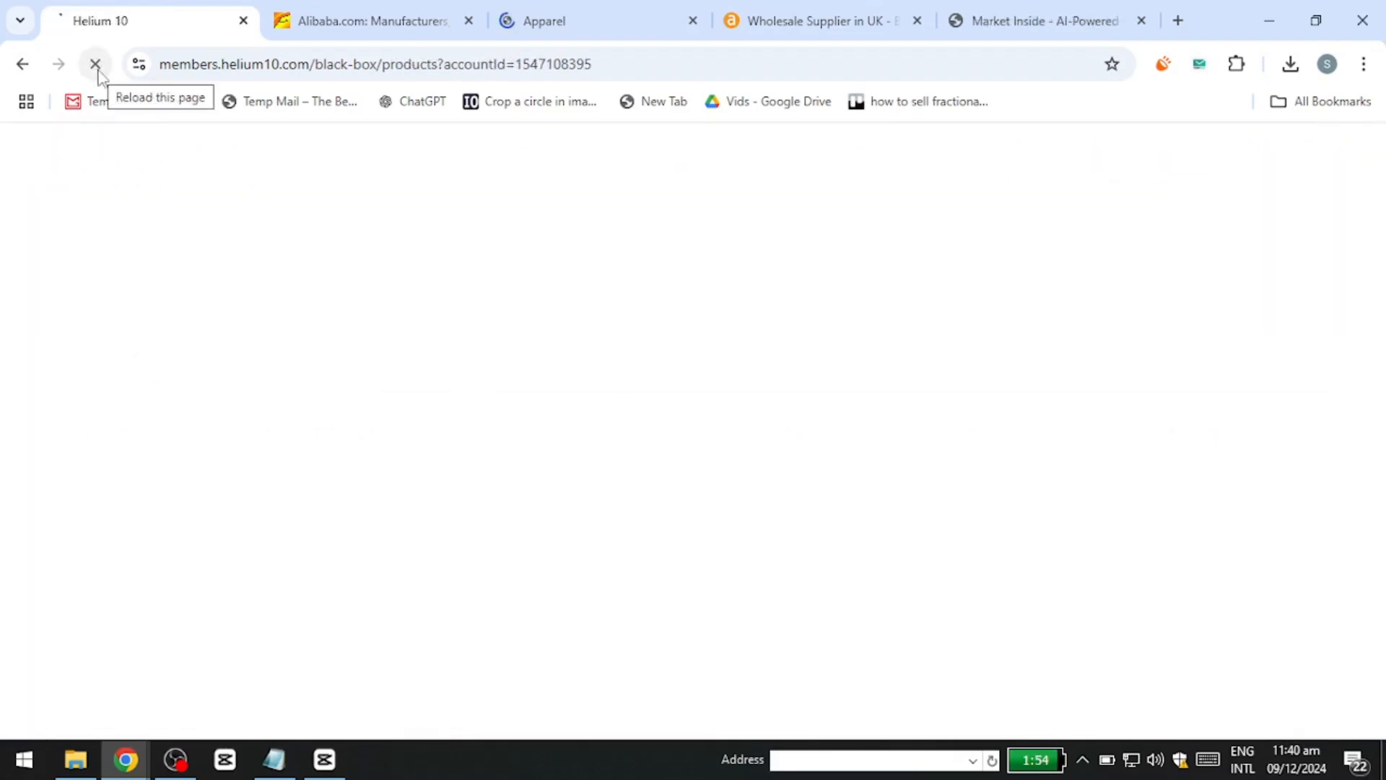
- Reload the Helium 10 page, switch to Alibaba and run a Suppliers search for "scam plus"
{"action": "left_click", "coordinate": [96, 63]}
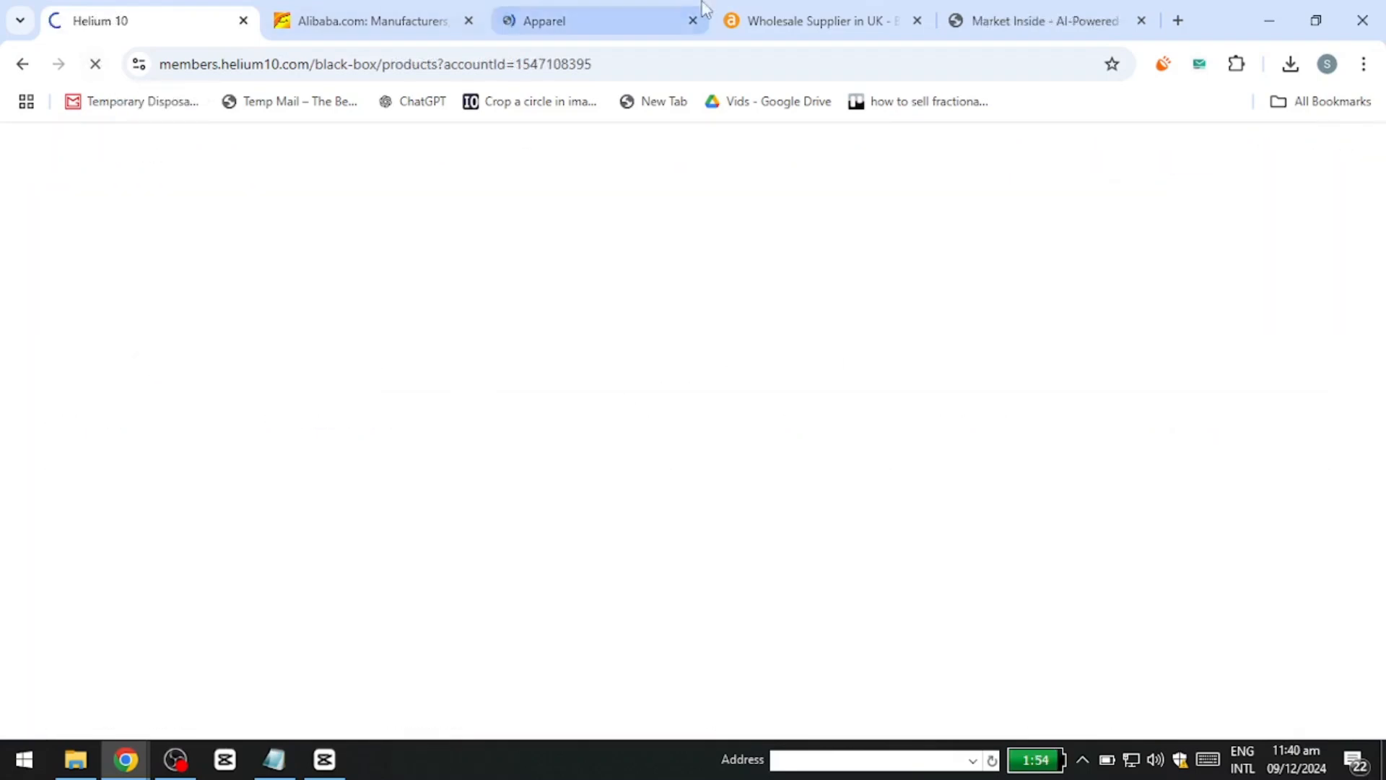
{"action": "left_click", "coordinate": [428, 15]}
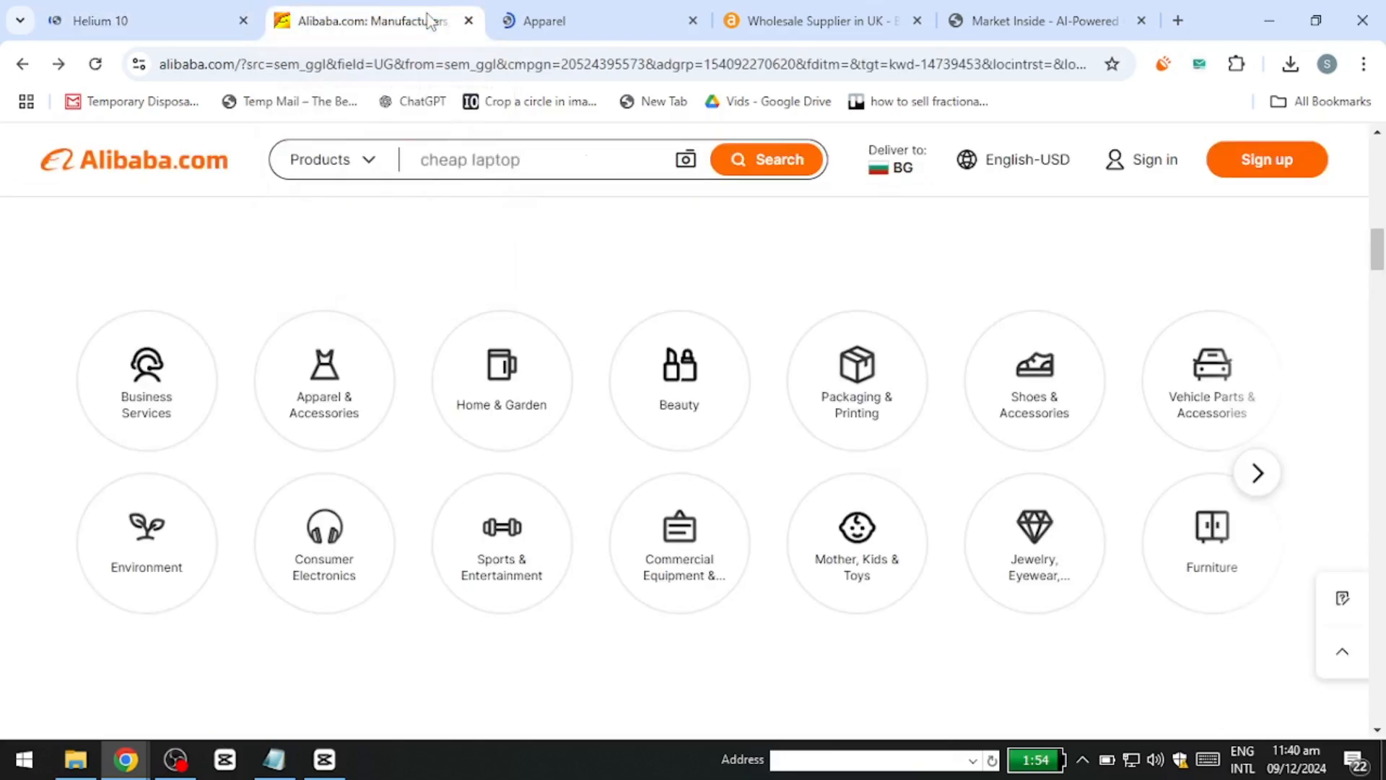
{"action": "left_click", "coordinate": [371, 162]}
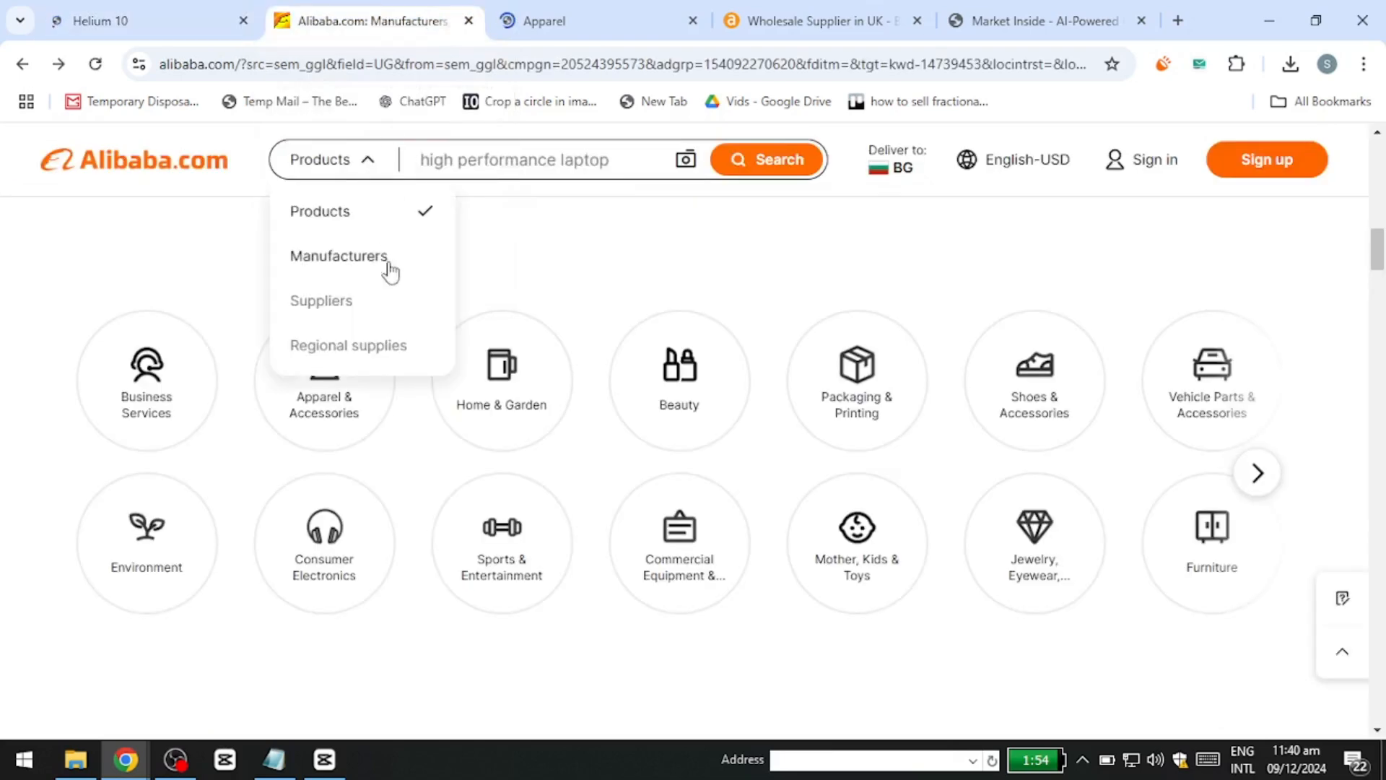
{"action": "left_click", "coordinate": [341, 300]}
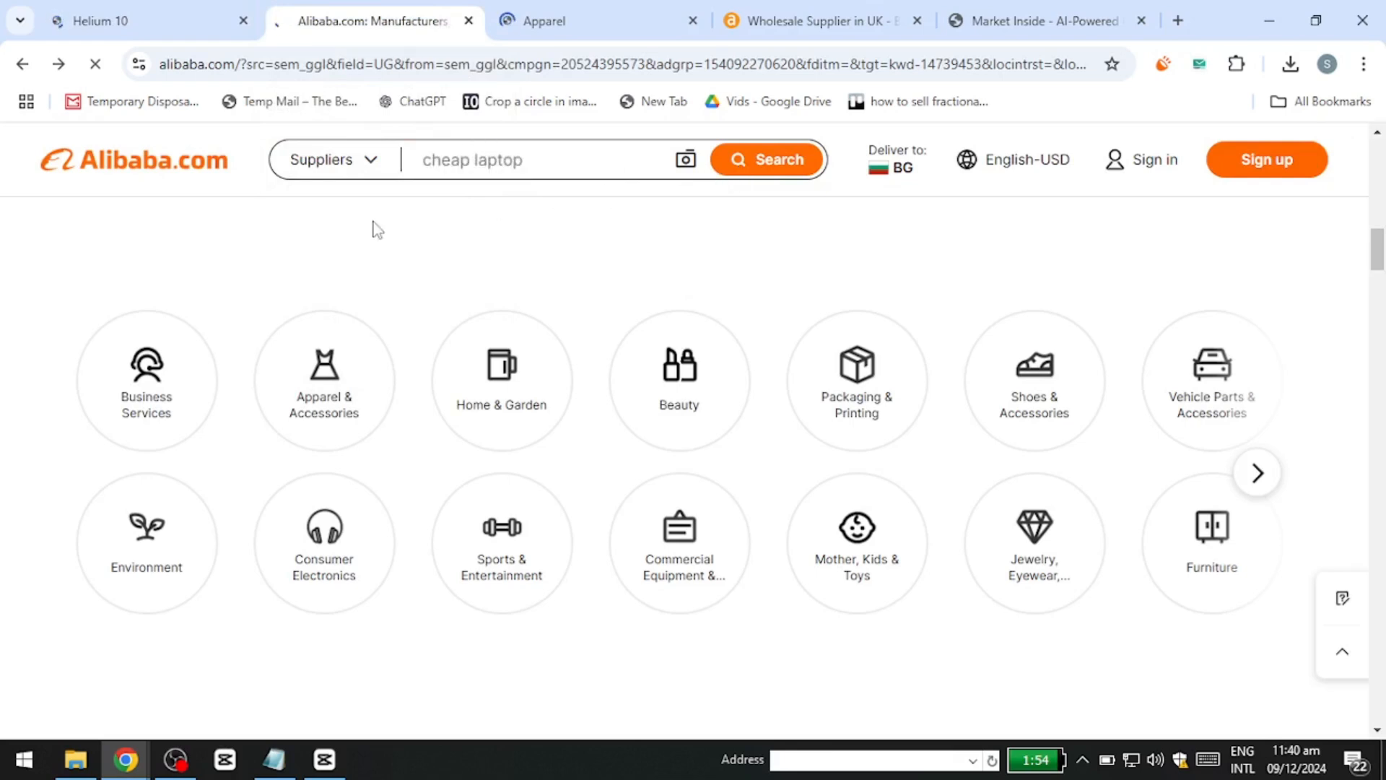
- Examine the listed suppliers' ratings, reviews, response times, main products and minimum order quantities, along with the available filters
{"action": "scroll", "coordinate": [142, 266], "scroll_direction": "down", "scroll_amount": 1}
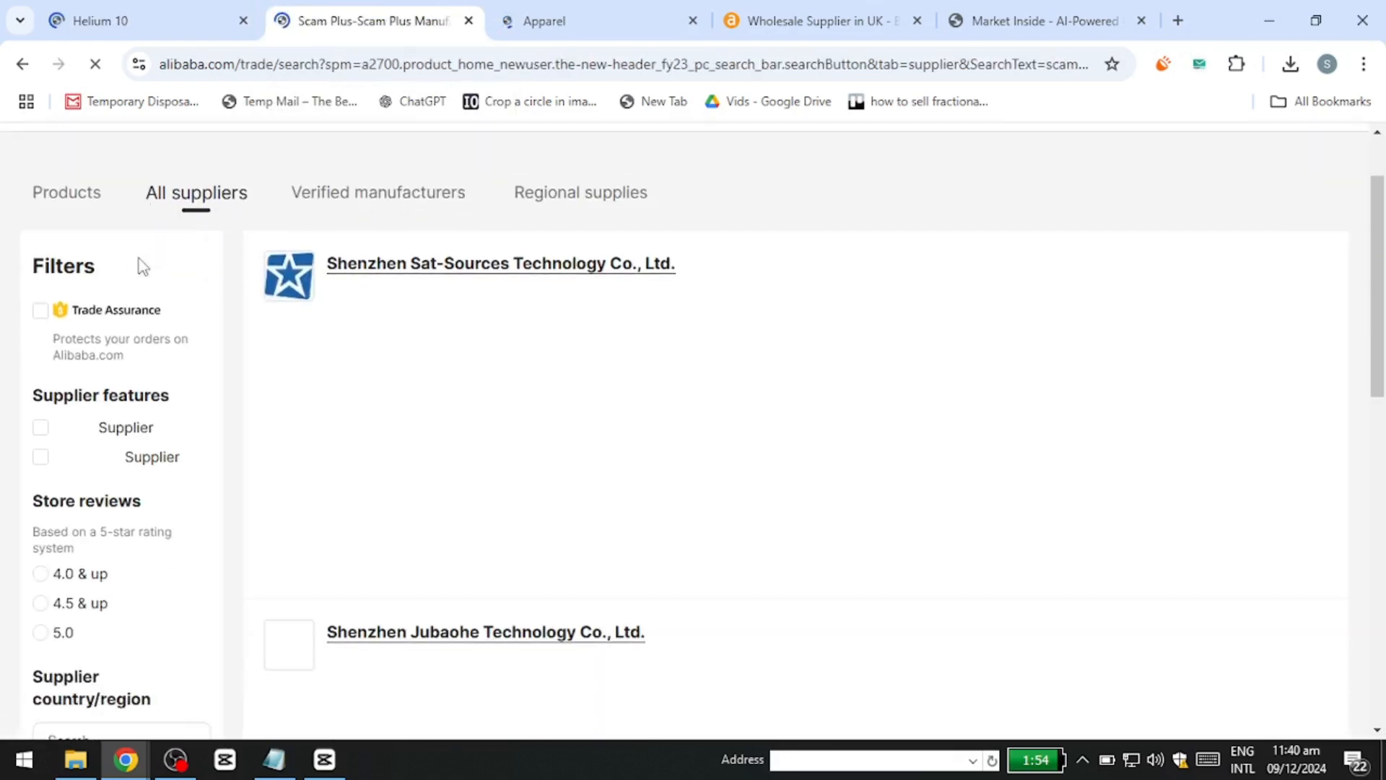
{"action": "scroll", "coordinate": [142, 266], "scroll_direction": "down", "scroll_amount": 1}
{"action": "scroll", "coordinate": [144, 265], "scroll_direction": "up", "scroll_amount": 2}
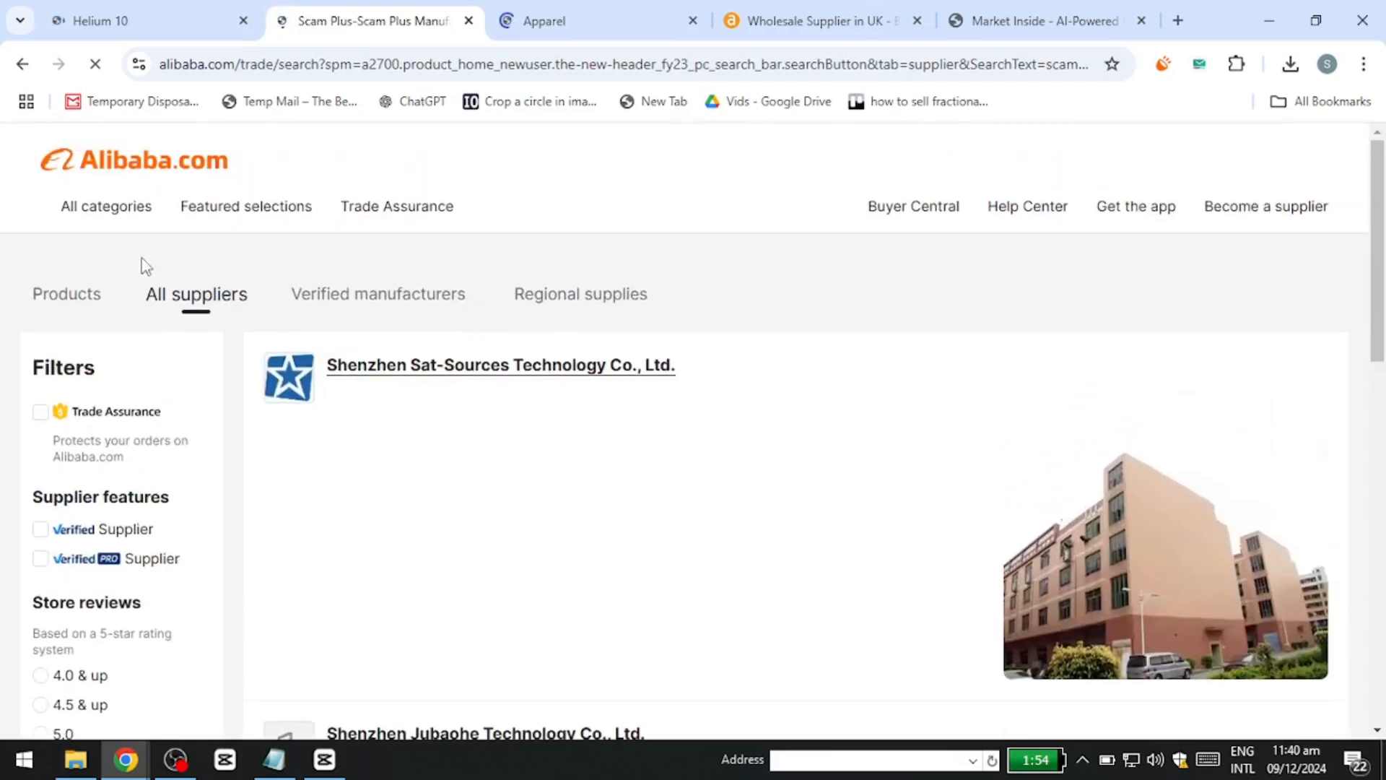
{"action": "scroll", "coordinate": [142, 266], "scroll_direction": "down", "scroll_amount": 2}
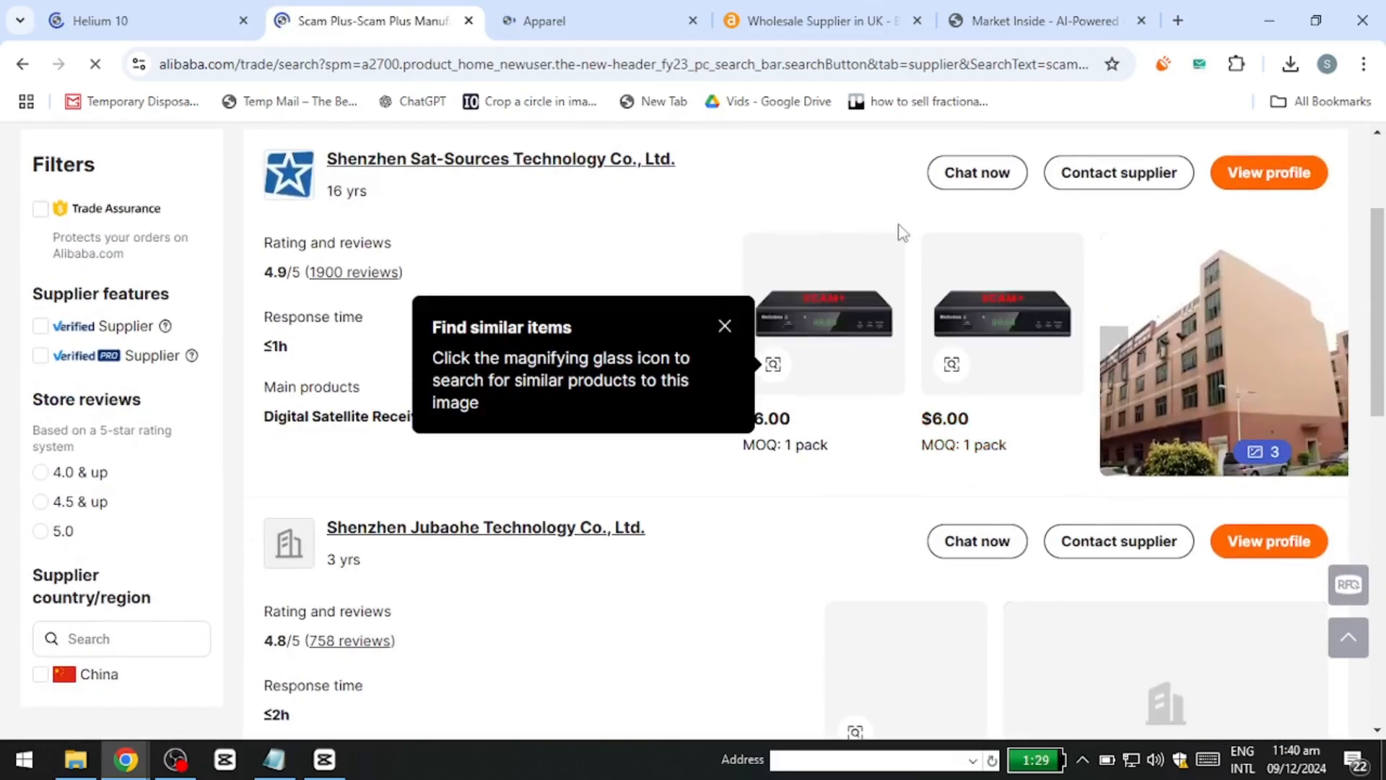
{"action": "scroll", "coordinate": [898, 230], "scroll_direction": "down", "scroll_amount": 3}
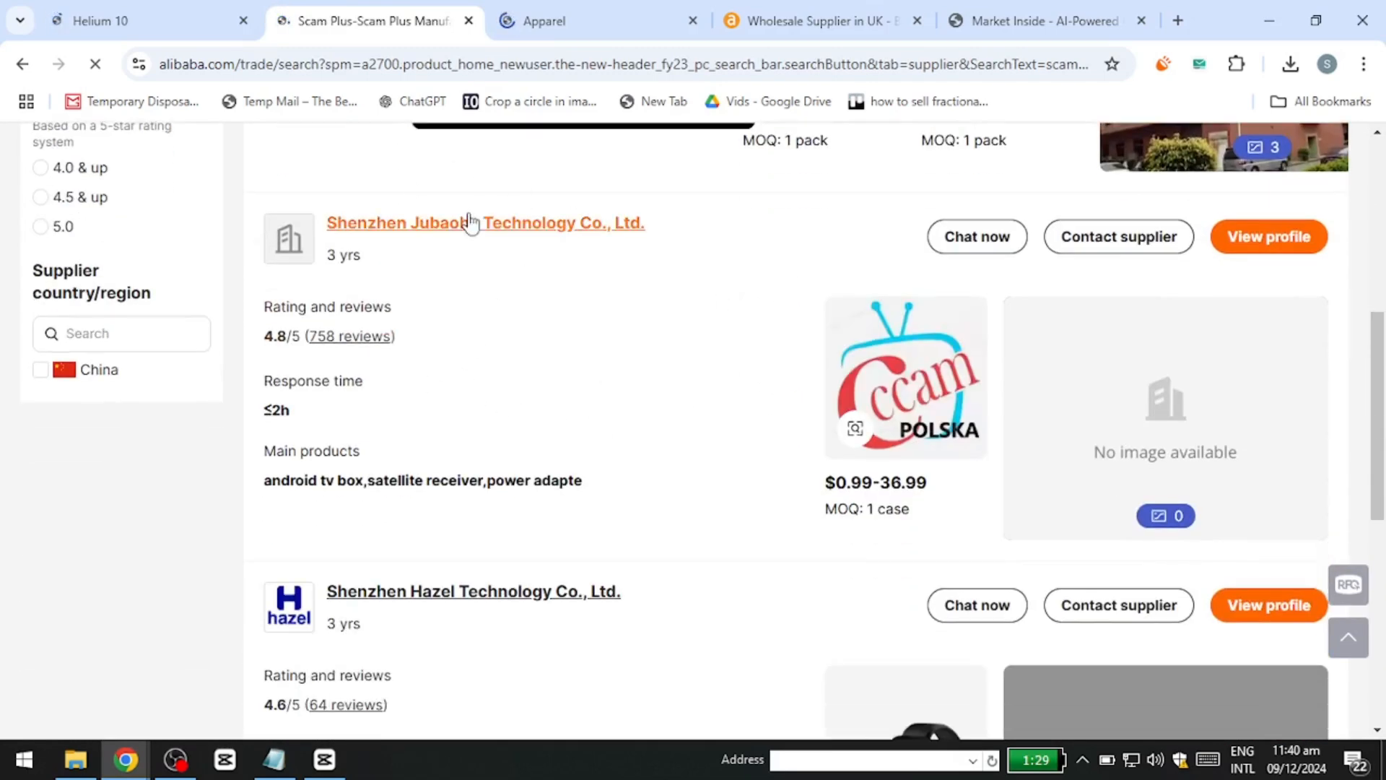
{"action": "scroll", "coordinate": [433, 334], "scroll_direction": "down", "scroll_amount": 3}
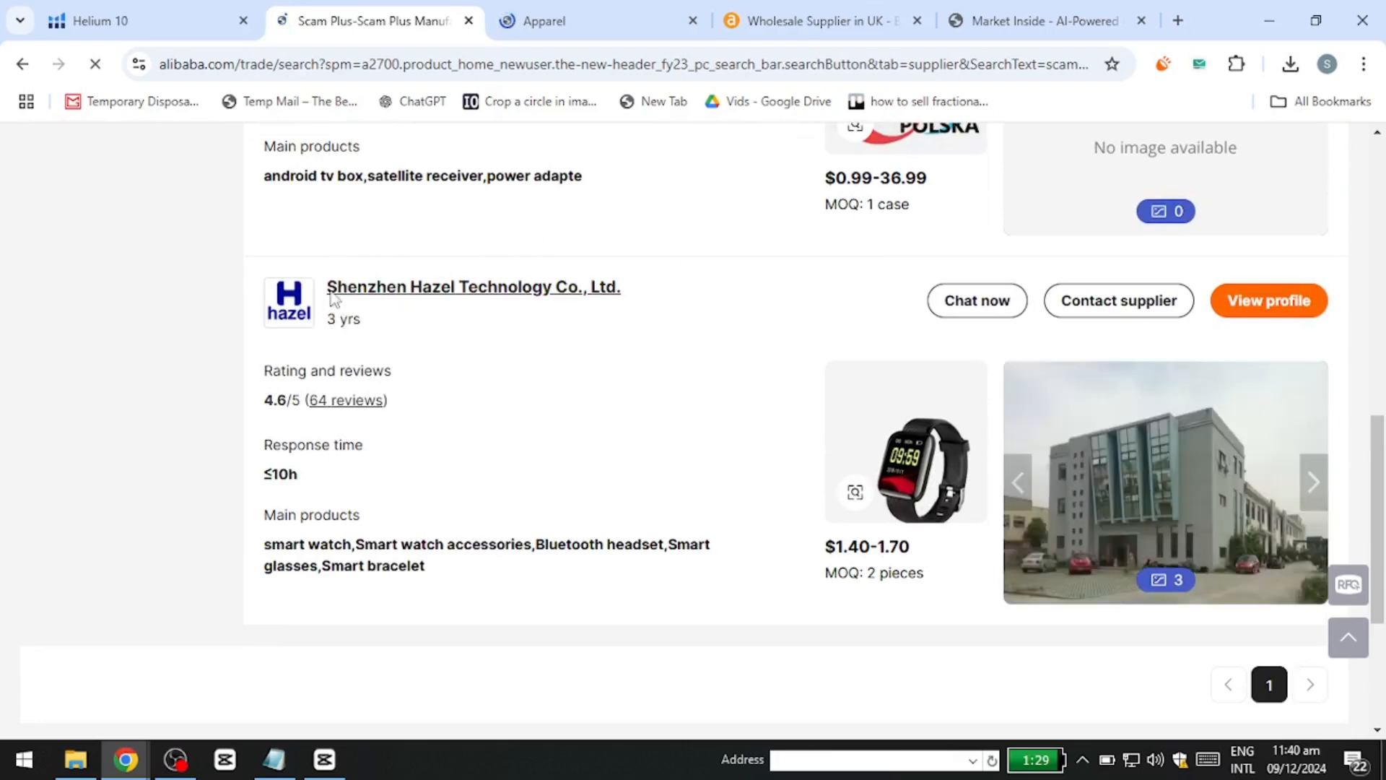
{"action": "scroll", "coordinate": [309, 318], "scroll_direction": "down", "scroll_amount": 1}
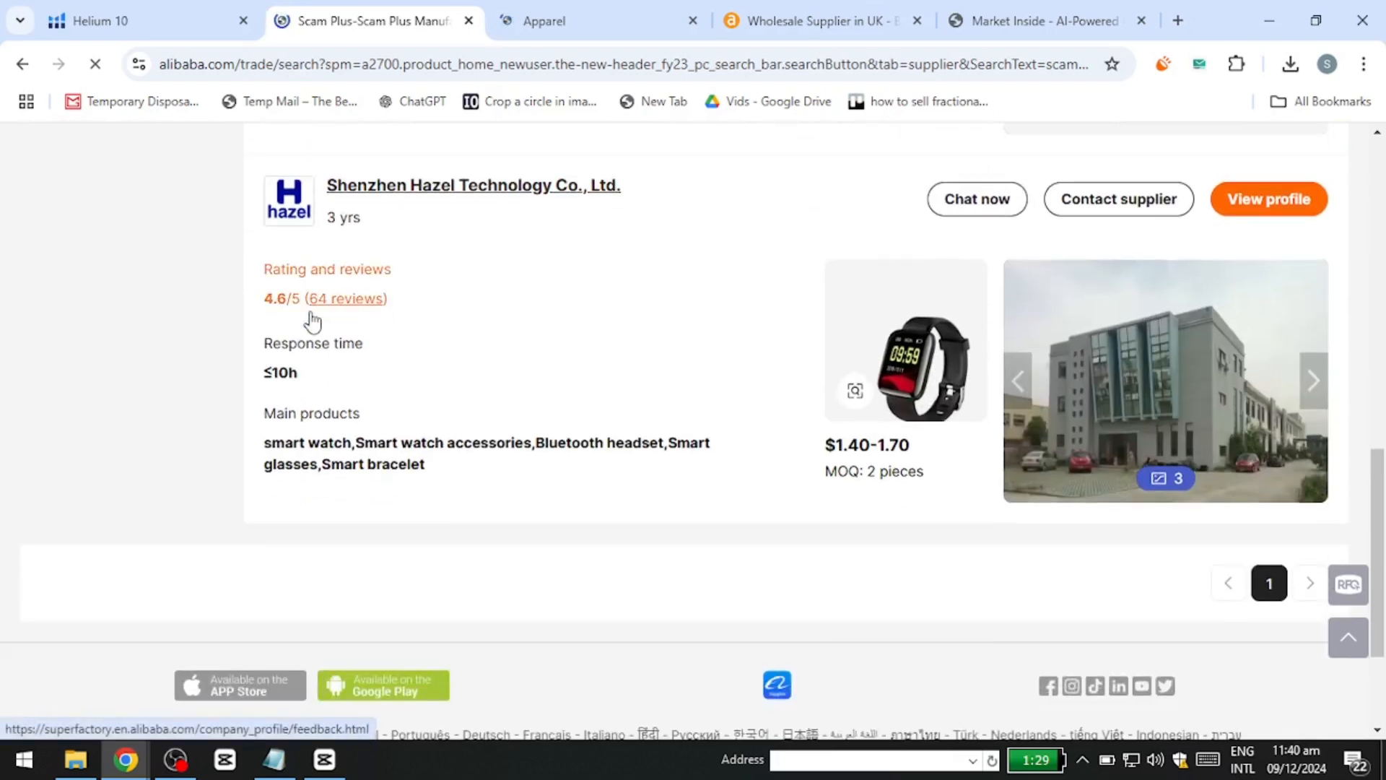
{"action": "scroll", "coordinate": [312, 321], "scroll_direction": "down", "scroll_amount": 2}
{"action": "scroll", "coordinate": [312, 319], "scroll_direction": "up", "scroll_amount": 6}
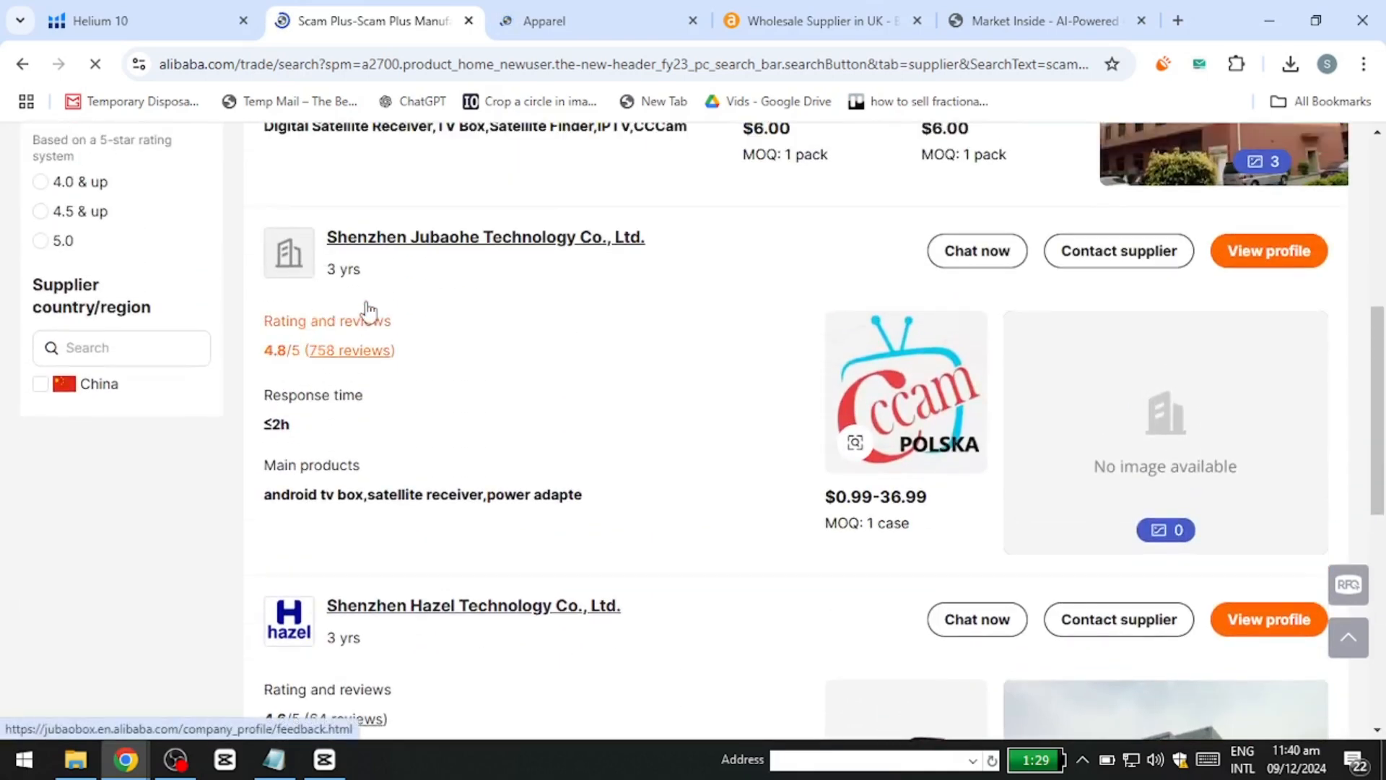
{"action": "scroll", "coordinate": [345, 275], "scroll_direction": "up", "scroll_amount": 4}
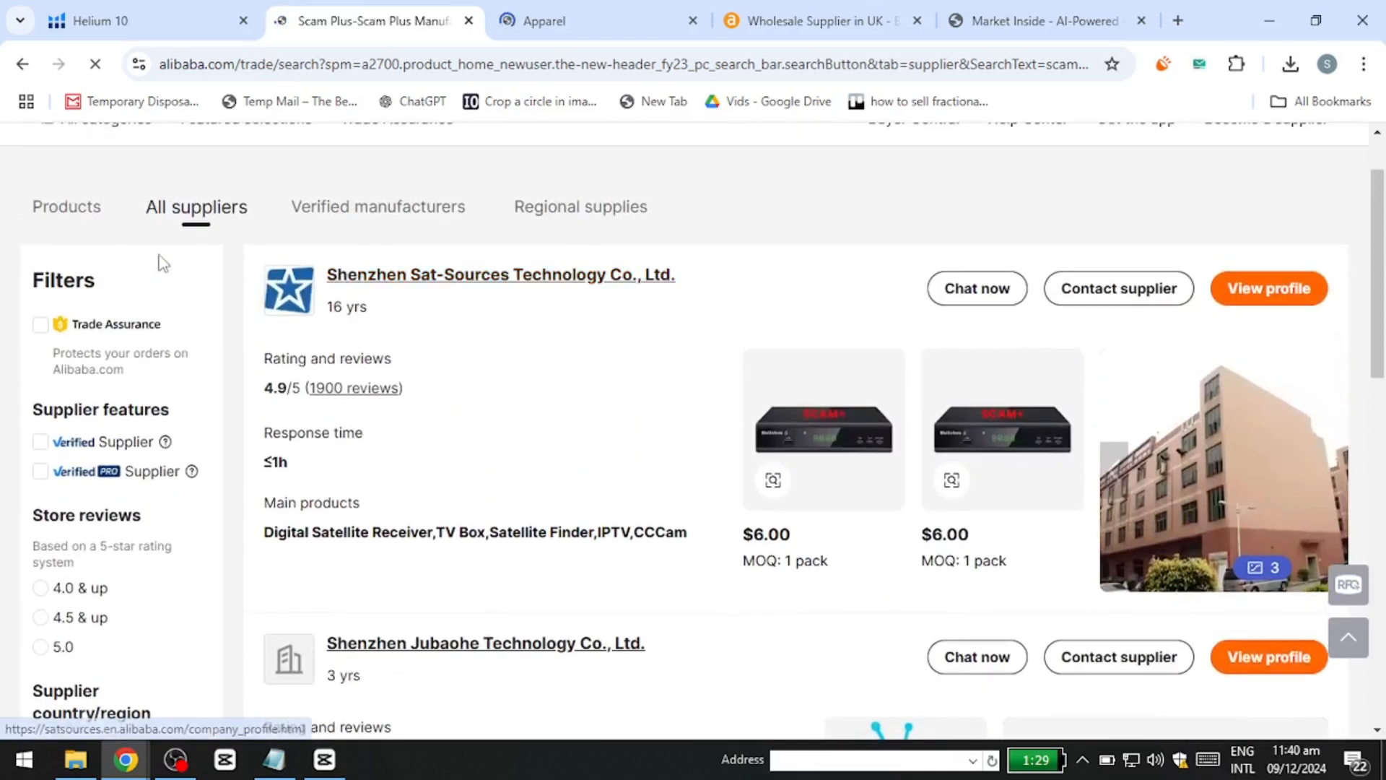
- Filter the Alibaba supplier results to Trade Assurance suppliers located in China
{"action": "left_click", "coordinate": [39, 325]}
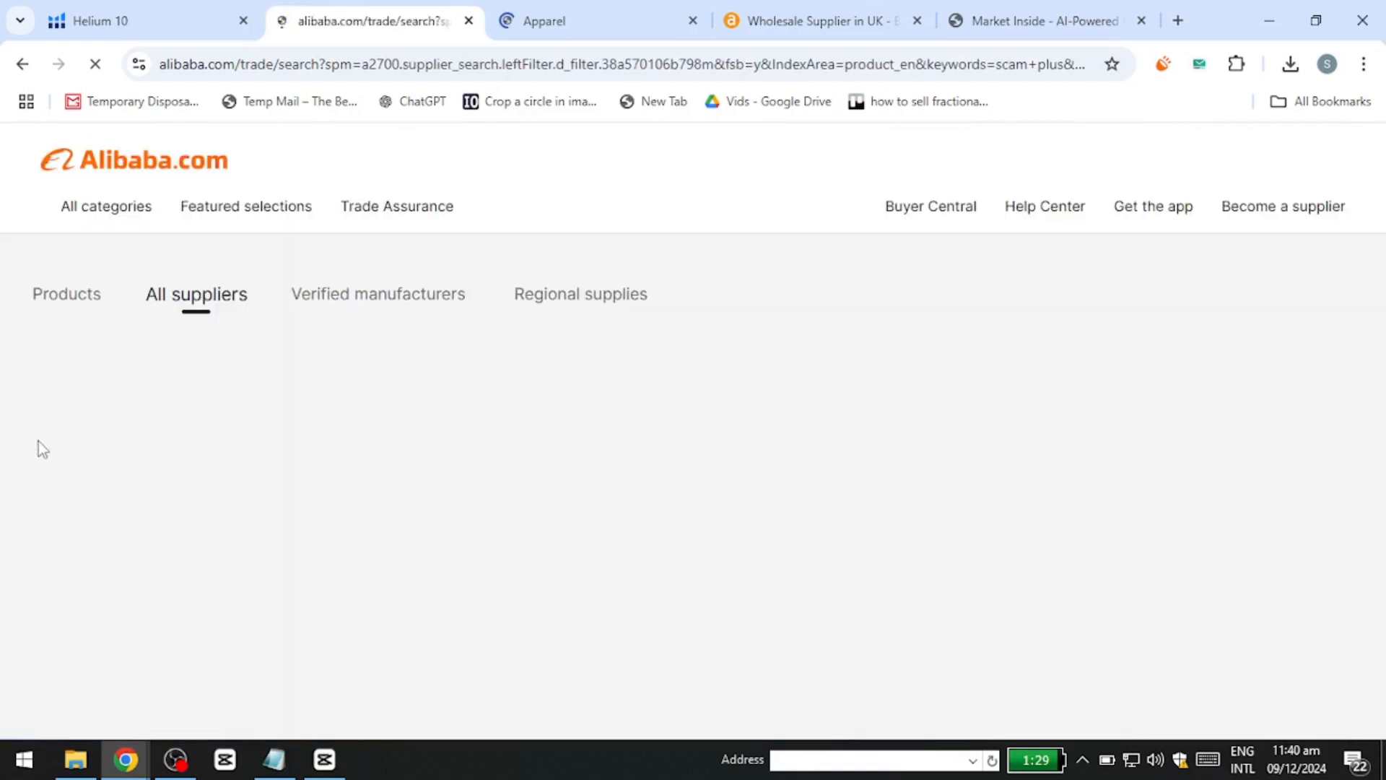
{"action": "scroll", "coordinate": [119, 433], "scroll_direction": "down", "scroll_amount": 4}
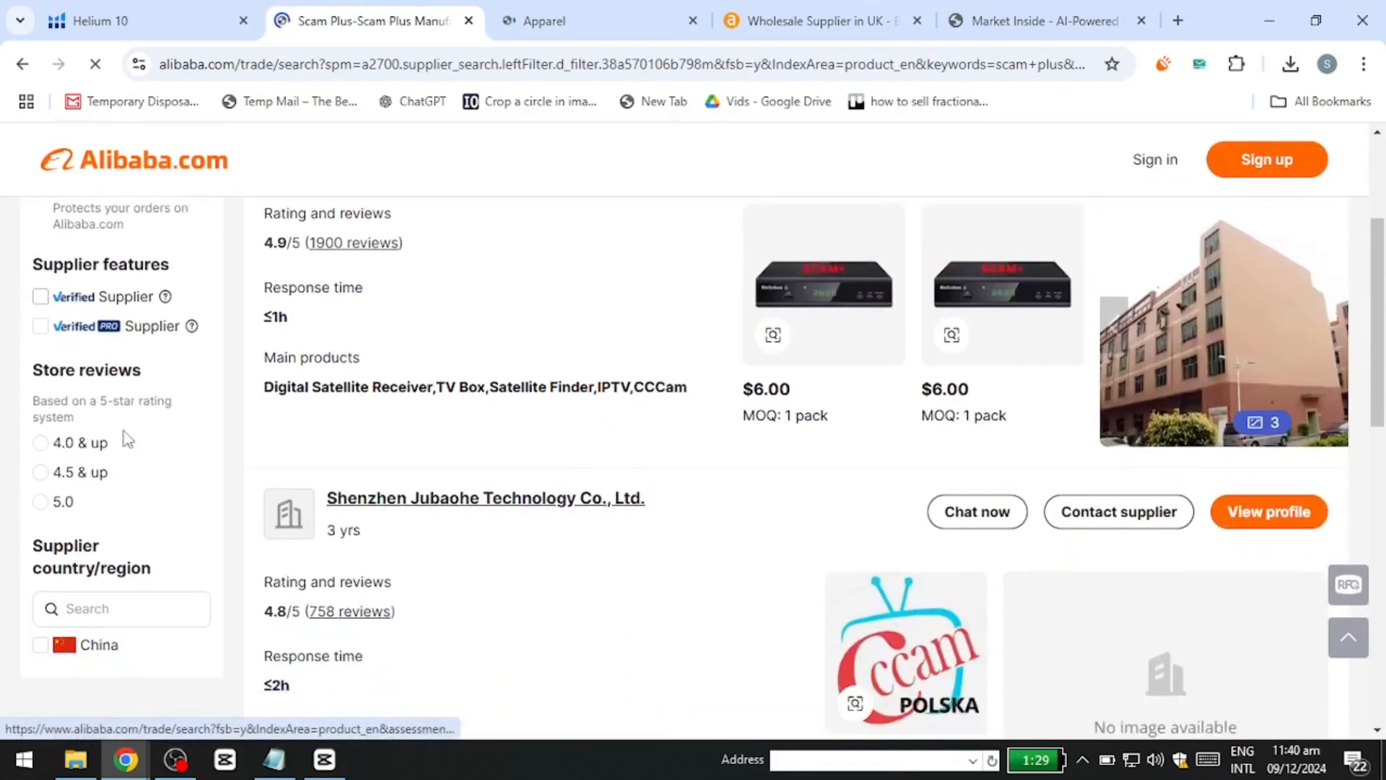
{"action": "scroll", "coordinate": [66, 393], "scroll_direction": "down", "scroll_amount": 3}
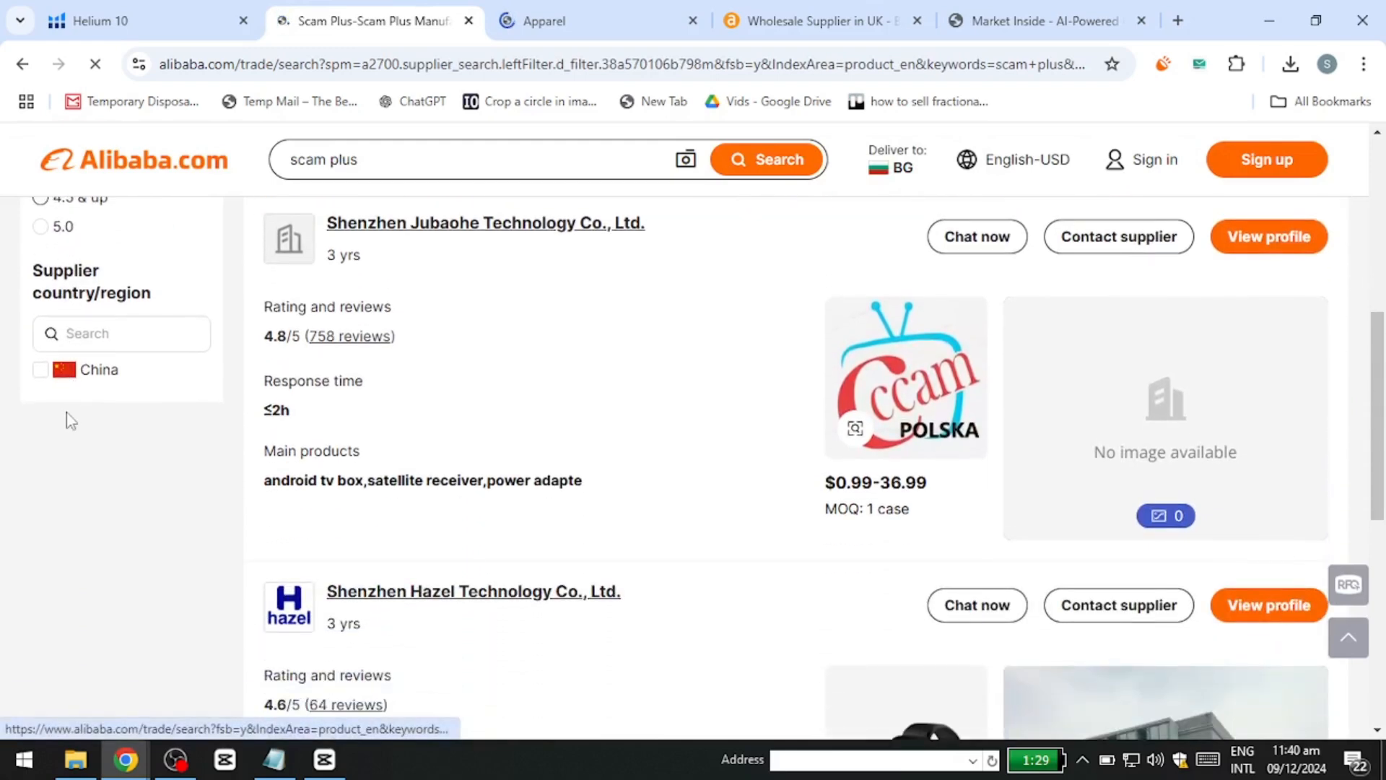
{"action": "left_click", "coordinate": [41, 371]}
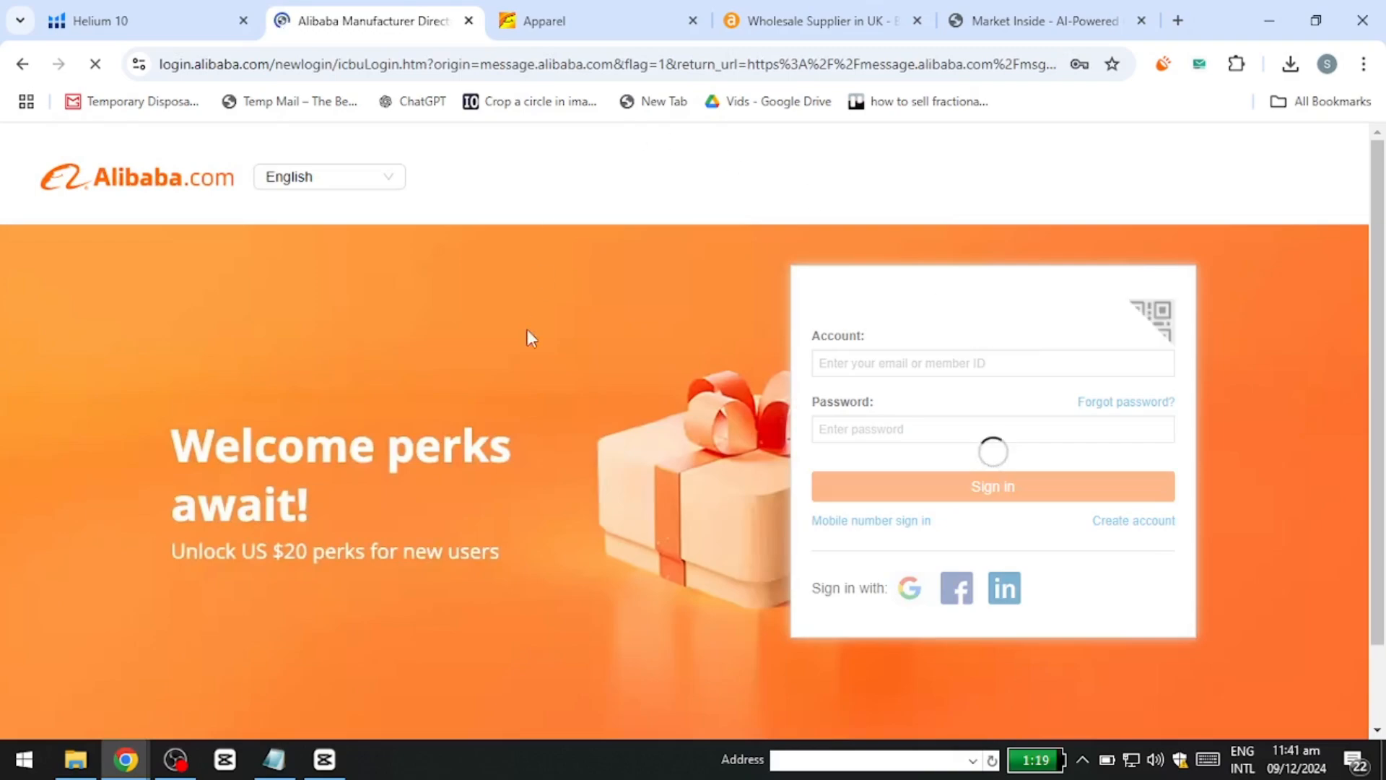
- Look over the Alibaba sign-in page, switch to the Apollo Wholesale site and browse its product categories and priced items
{"action": "scroll", "coordinate": [511, 419], "scroll_direction": "down", "scroll_amount": 4}
{"action": "scroll", "coordinate": [483, 377], "scroll_direction": "up", "scroll_amount": 4}
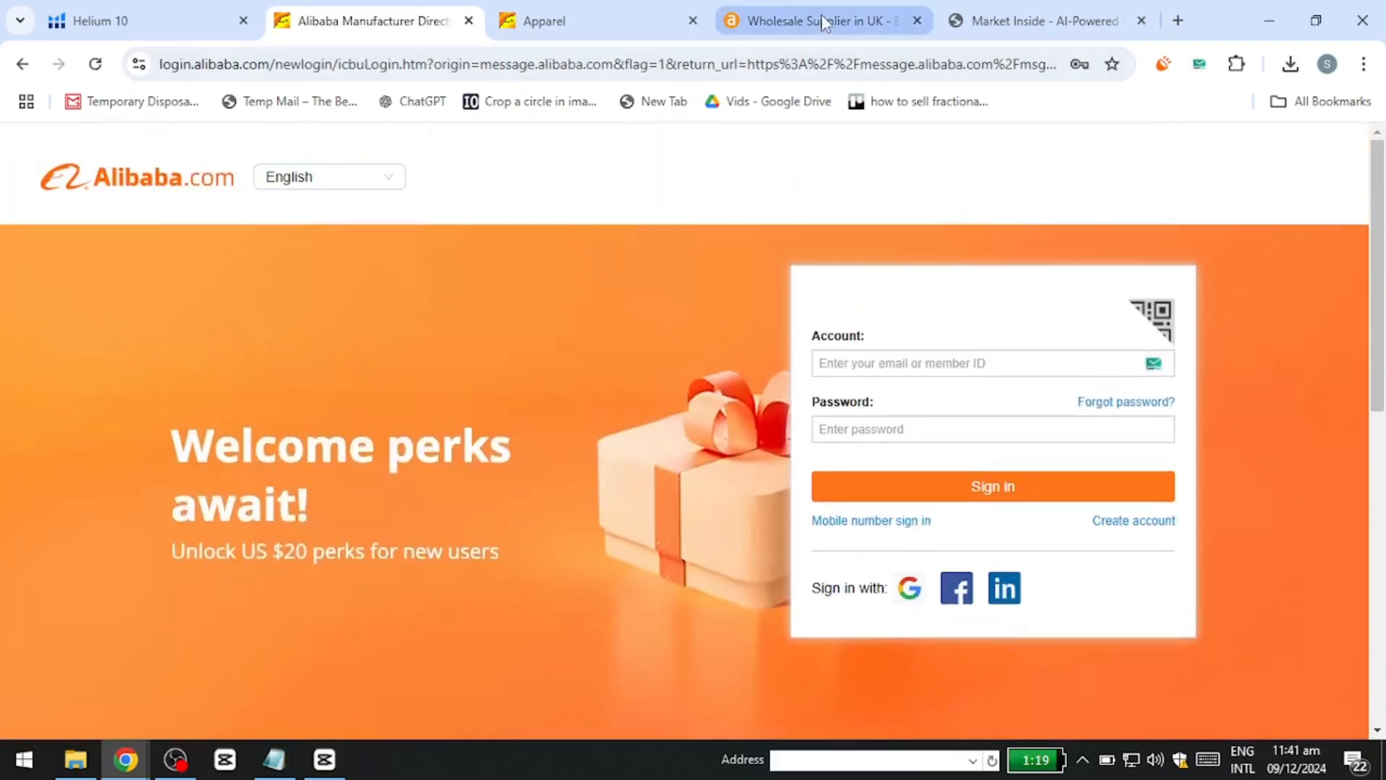
{"action": "left_click", "coordinate": [787, 20]}
{"action": "scroll", "coordinate": [597, 289], "scroll_direction": "down", "scroll_amount": 5}
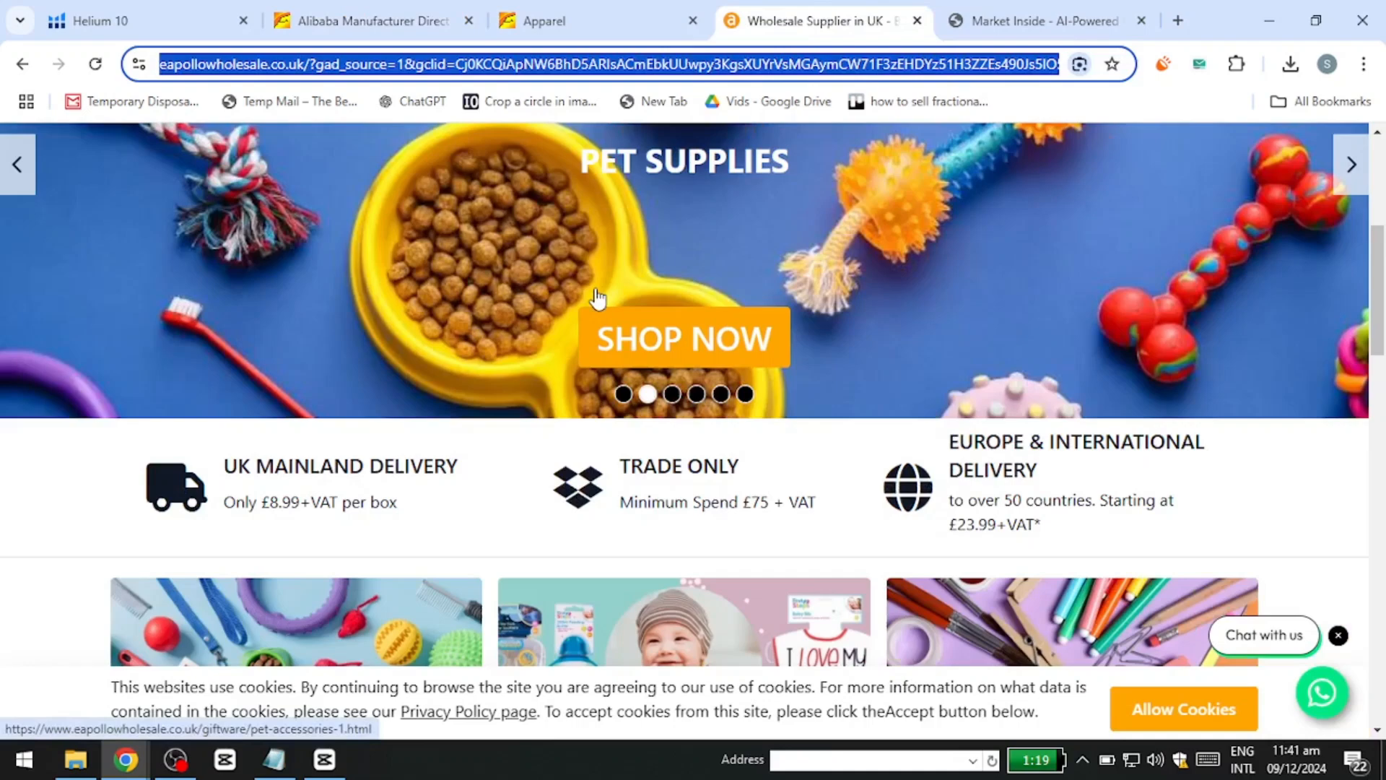
{"action": "scroll", "coordinate": [597, 296], "scroll_direction": "down", "scroll_amount": 5}
{"action": "left_click", "coordinate": [54, 314]}
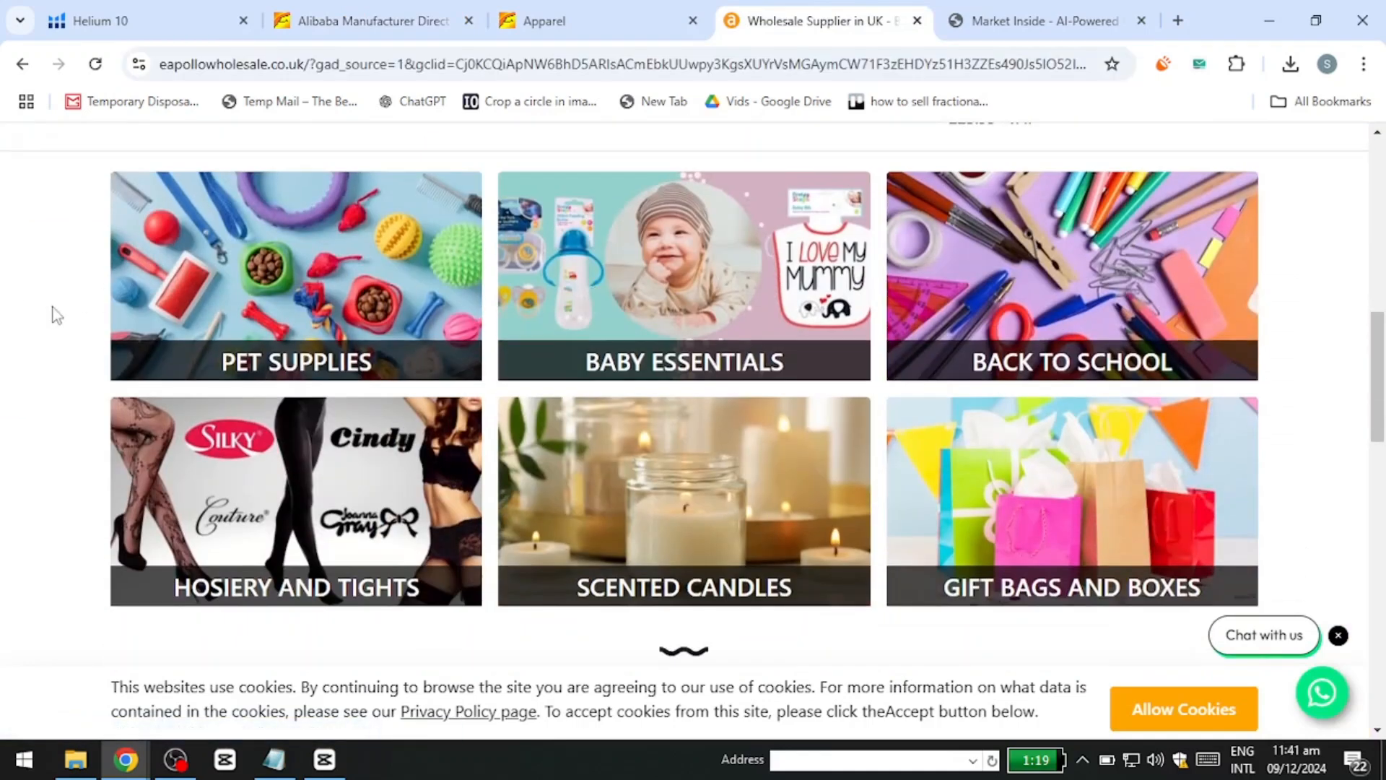
{"action": "scroll", "coordinate": [291, 322], "scroll_direction": "down", "scroll_amount": 9}
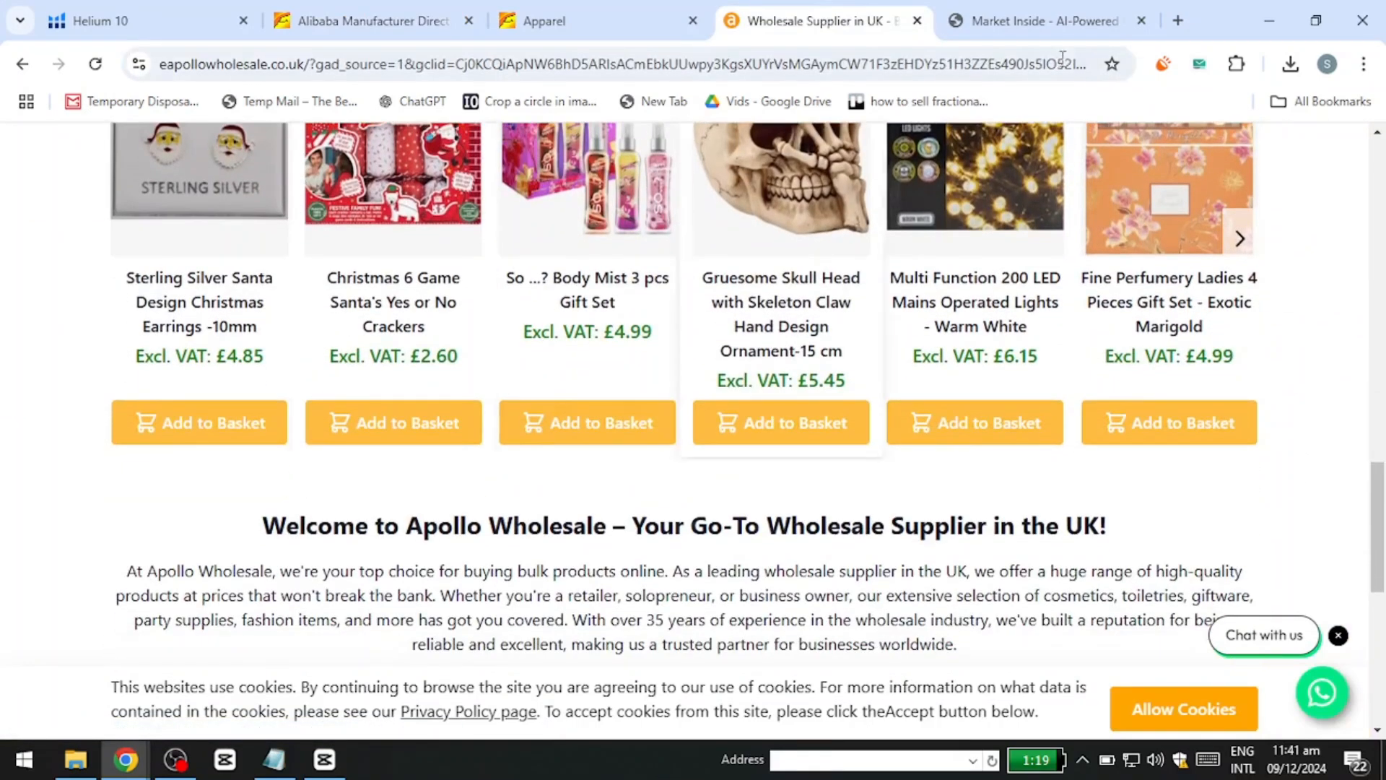
- Switch to the Market Inside site, look over its home page and open the Importer industry solution
{"action": "left_click", "coordinate": [1065, 14]}
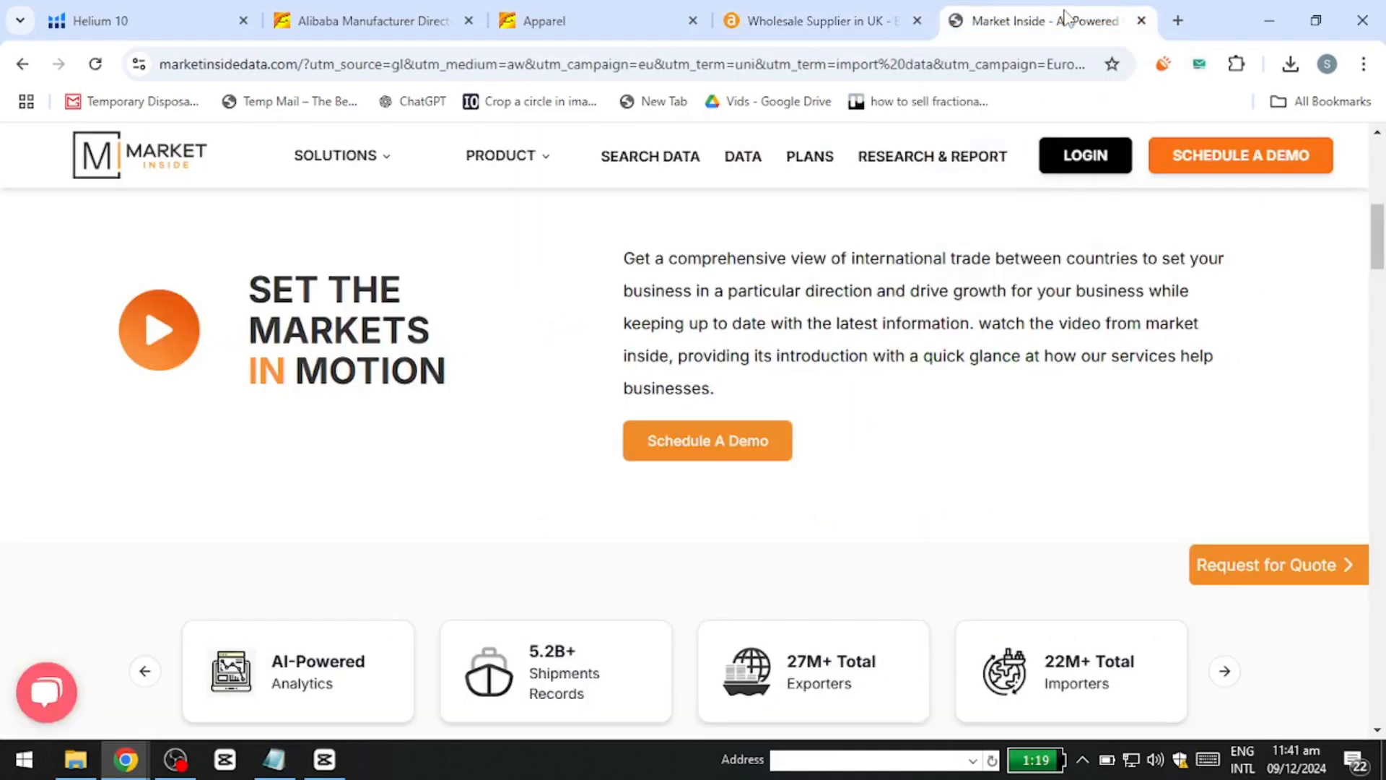
{"action": "scroll", "coordinate": [356, 433], "scroll_direction": "up", "scroll_amount": 7}
{"action": "scroll", "coordinate": [604, 345], "scroll_direction": "down", "scroll_amount": 2}
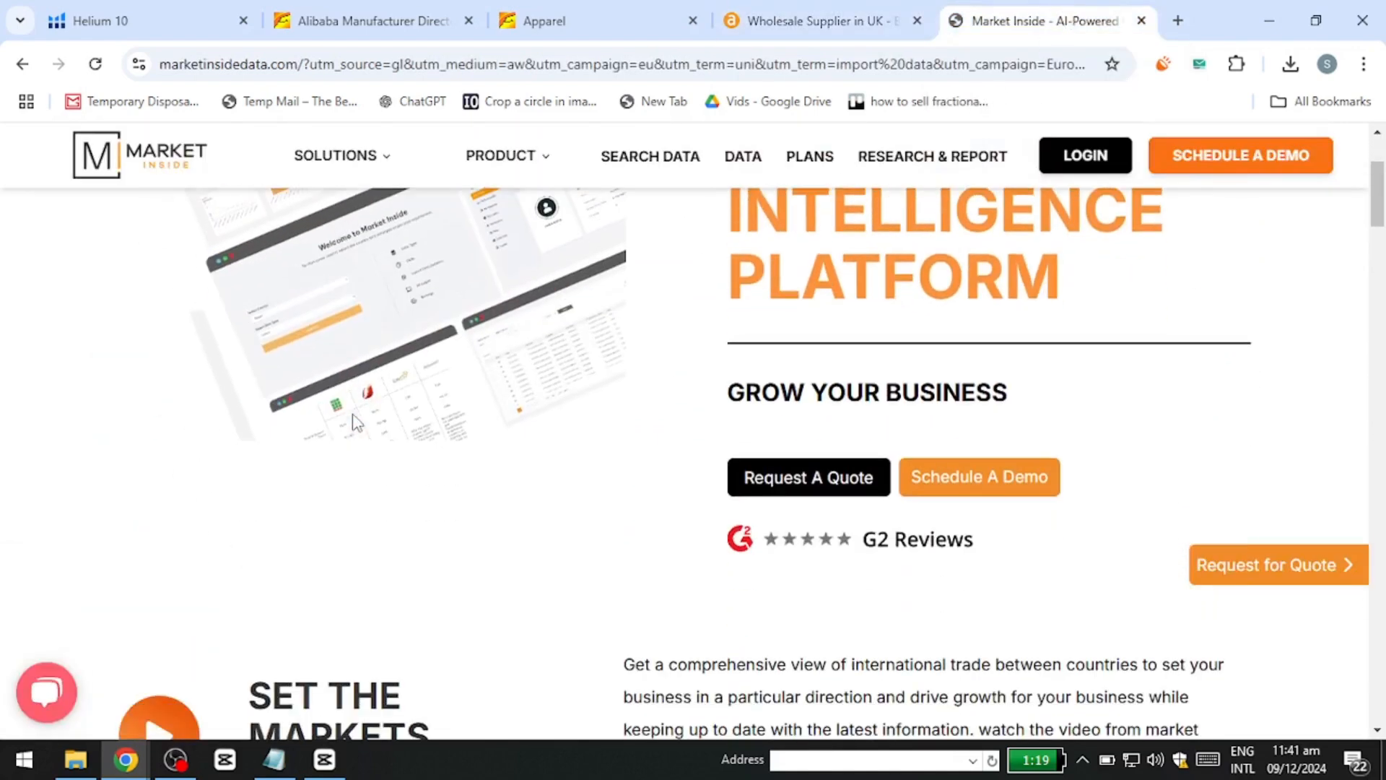
{"action": "scroll", "coordinate": [604, 345], "scroll_direction": "down", "scroll_amount": 5}
{"action": "scroll", "coordinate": [604, 346], "scroll_direction": "up", "scroll_amount": 1}
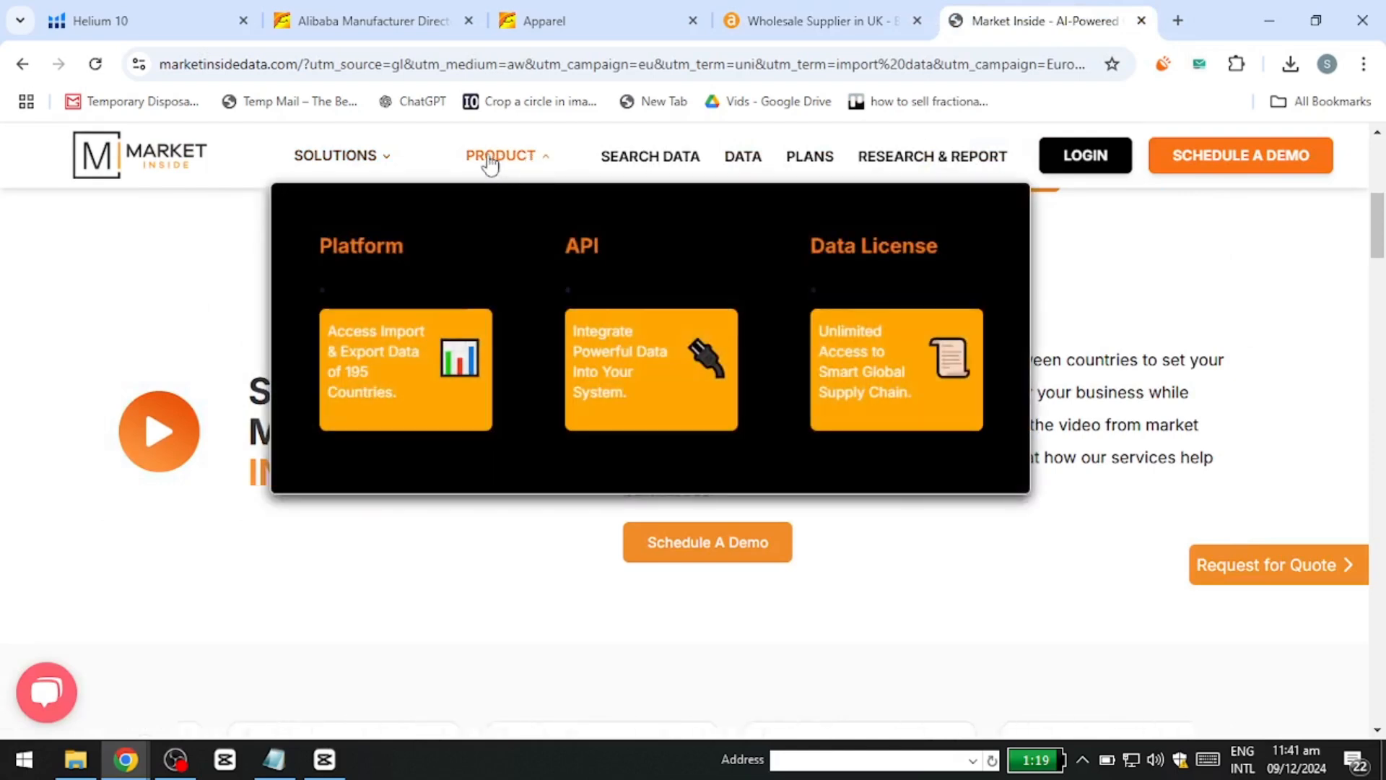
{"action": "mouse_move", "coordinate": [388, 160]}
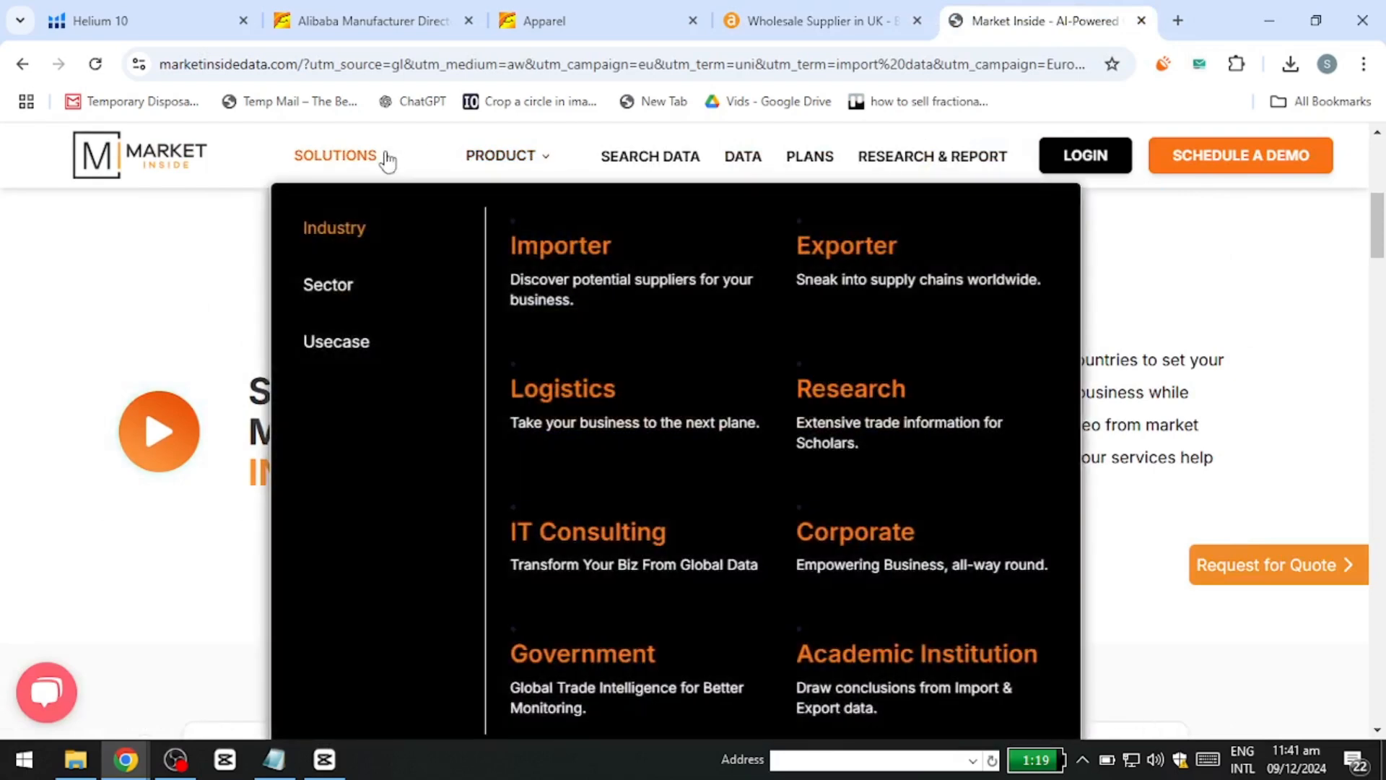
{"action": "left_click", "coordinate": [599, 254]}
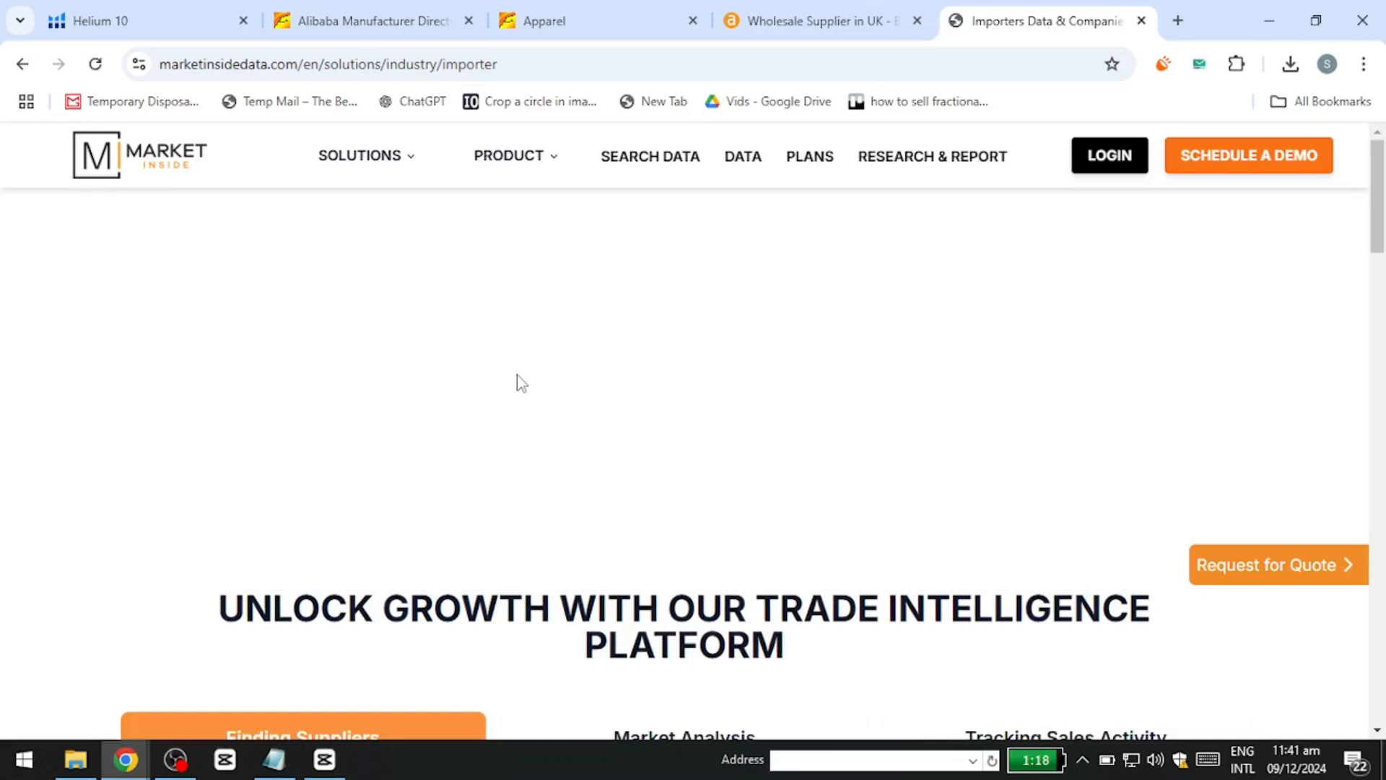
- Show the Market Analysis description on the Importer page and dismiss the chat greeting
{"action": "scroll", "coordinate": [522, 382], "scroll_direction": "down", "scroll_amount": 5}
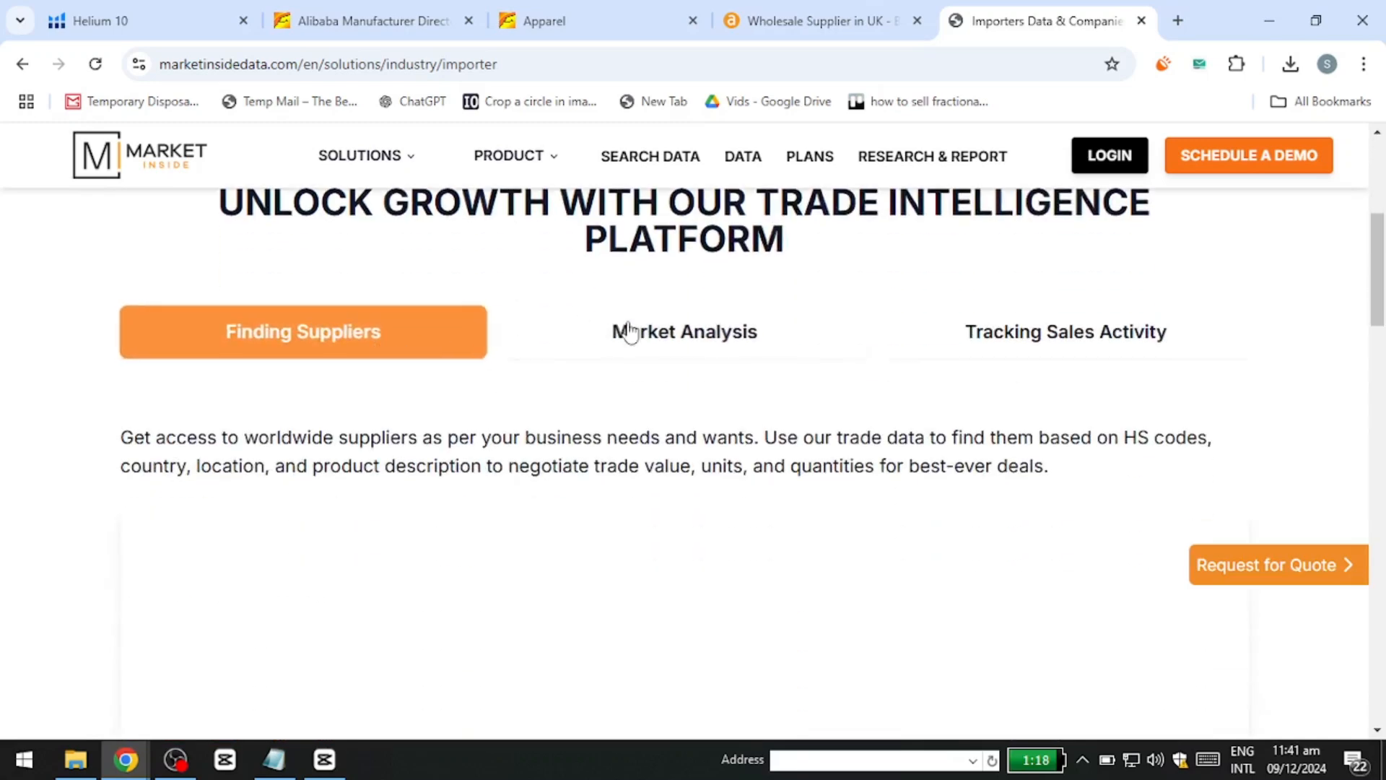
{"action": "left_click", "coordinate": [680, 359]}
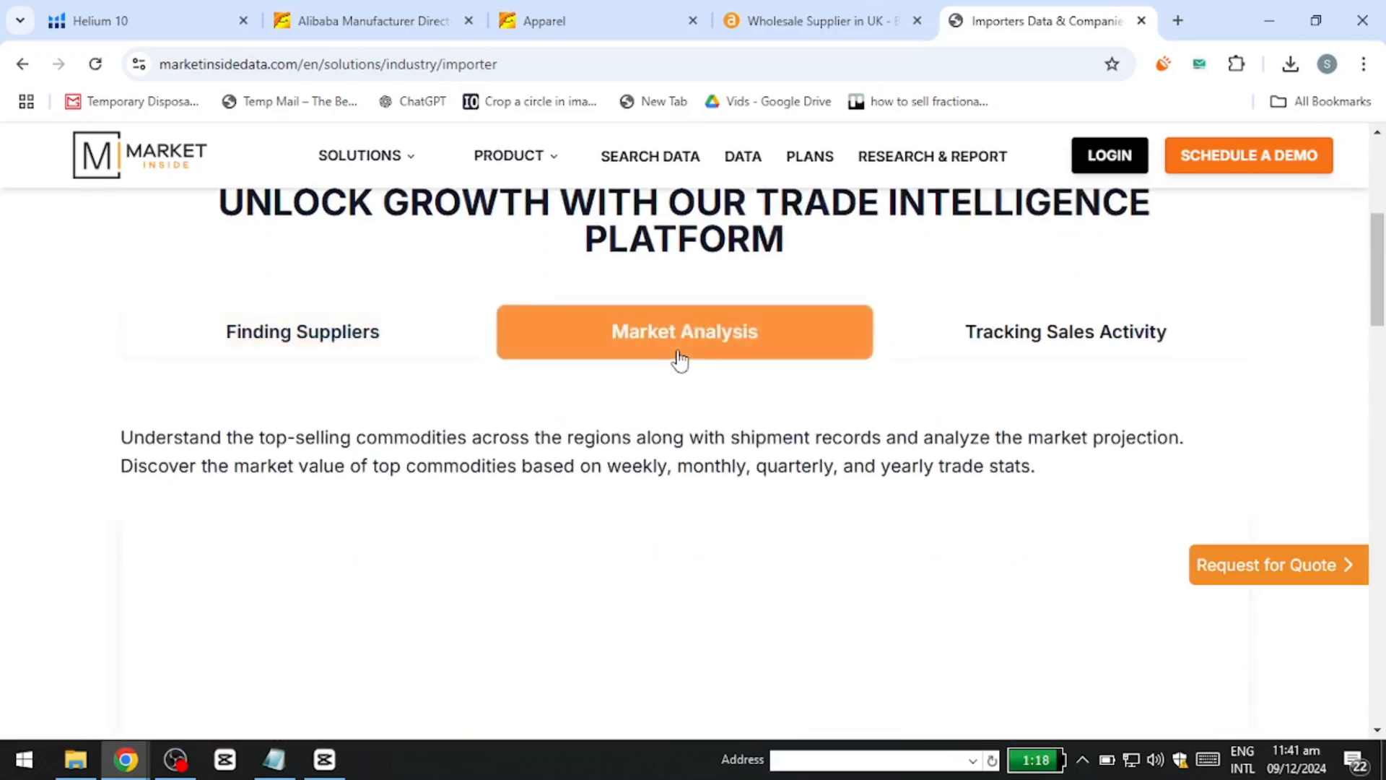
{"action": "scroll", "coordinate": [977, 340], "scroll_direction": "down", "scroll_amount": 4}
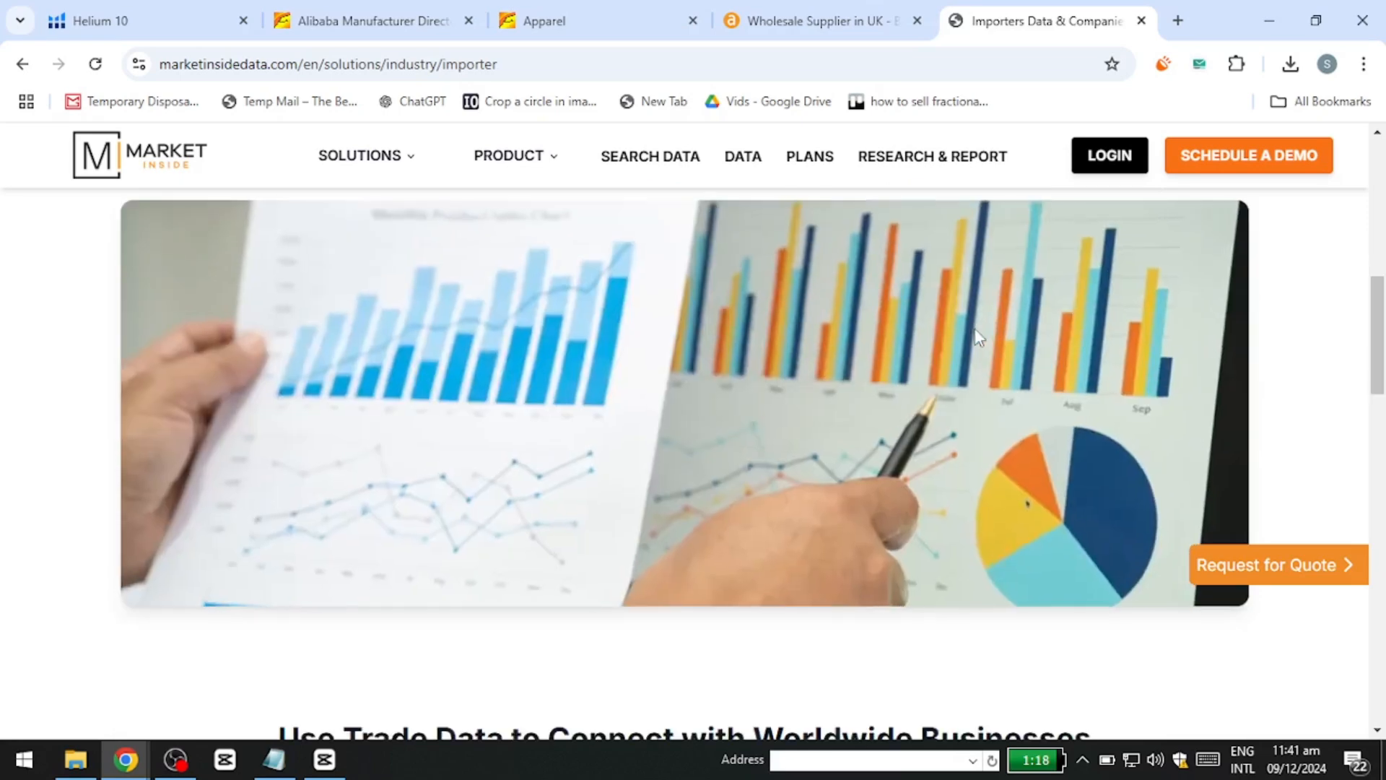
{"action": "scroll", "coordinate": [977, 336], "scroll_direction": "up", "scroll_amount": 2}
{"action": "scroll", "coordinate": [6, 390], "scroll_direction": "down", "scroll_amount": 3}
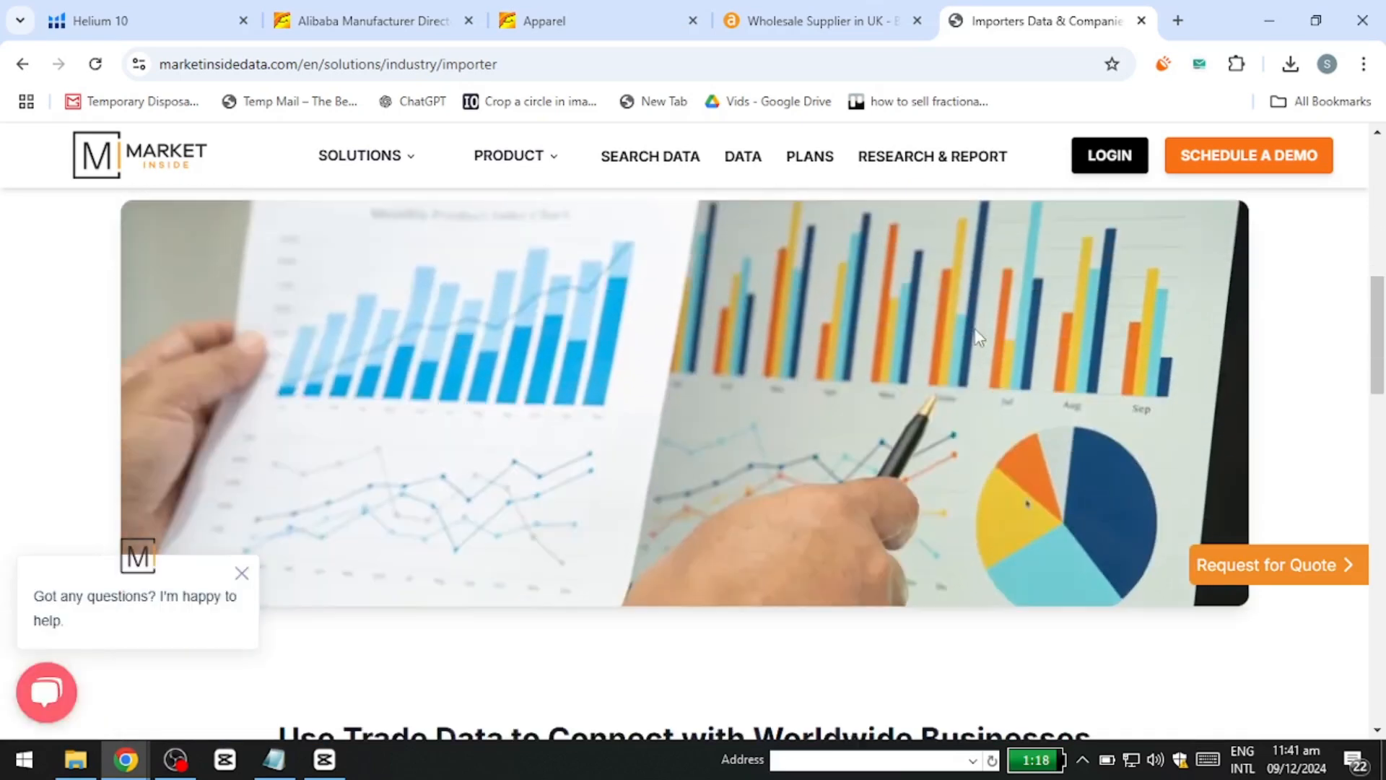
{"action": "left_click", "coordinate": [241, 572]}
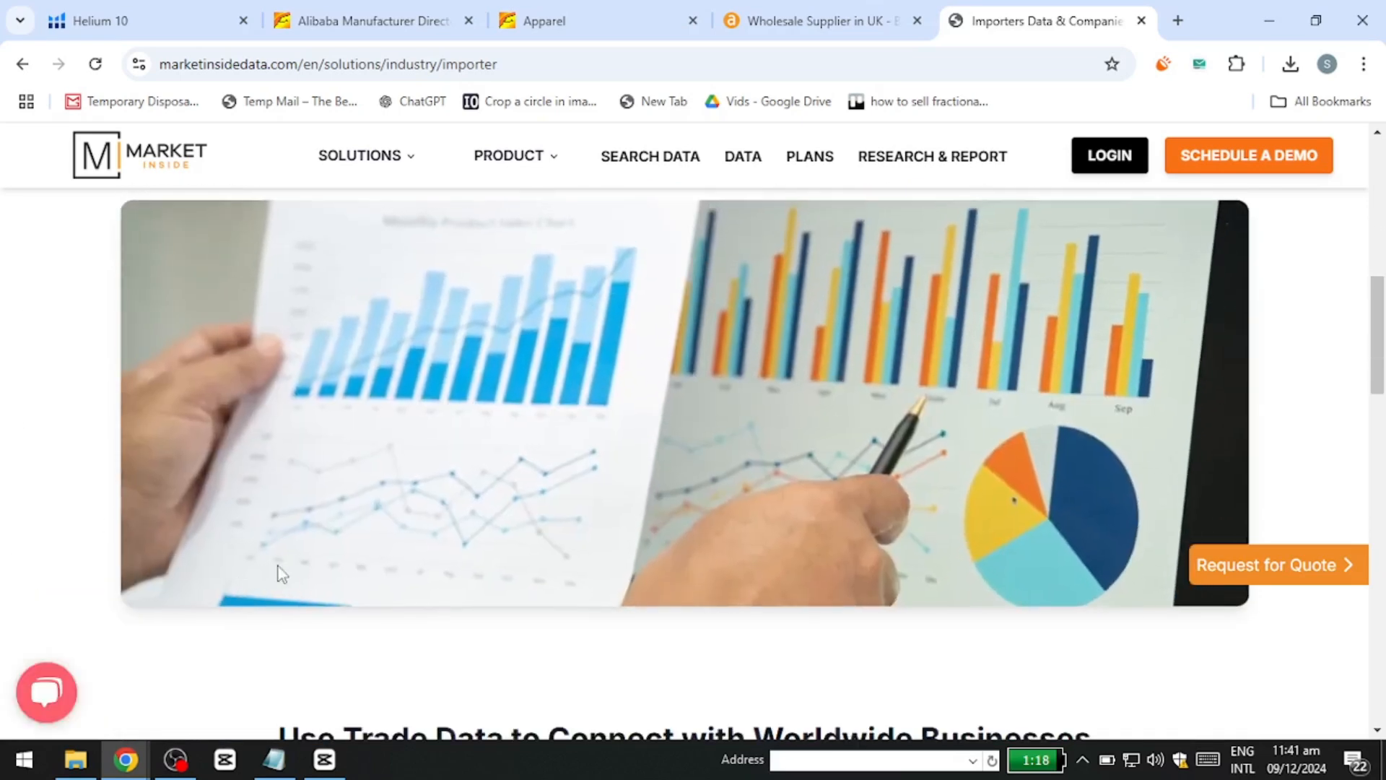
- Look through the Importer page's commodity categories and its links to further solutions
{"action": "scroll", "coordinate": [281, 569], "scroll_direction": "down", "scroll_amount": 5}
{"action": "scroll", "coordinate": [285, 556], "scroll_direction": "down", "scroll_amount": 3}
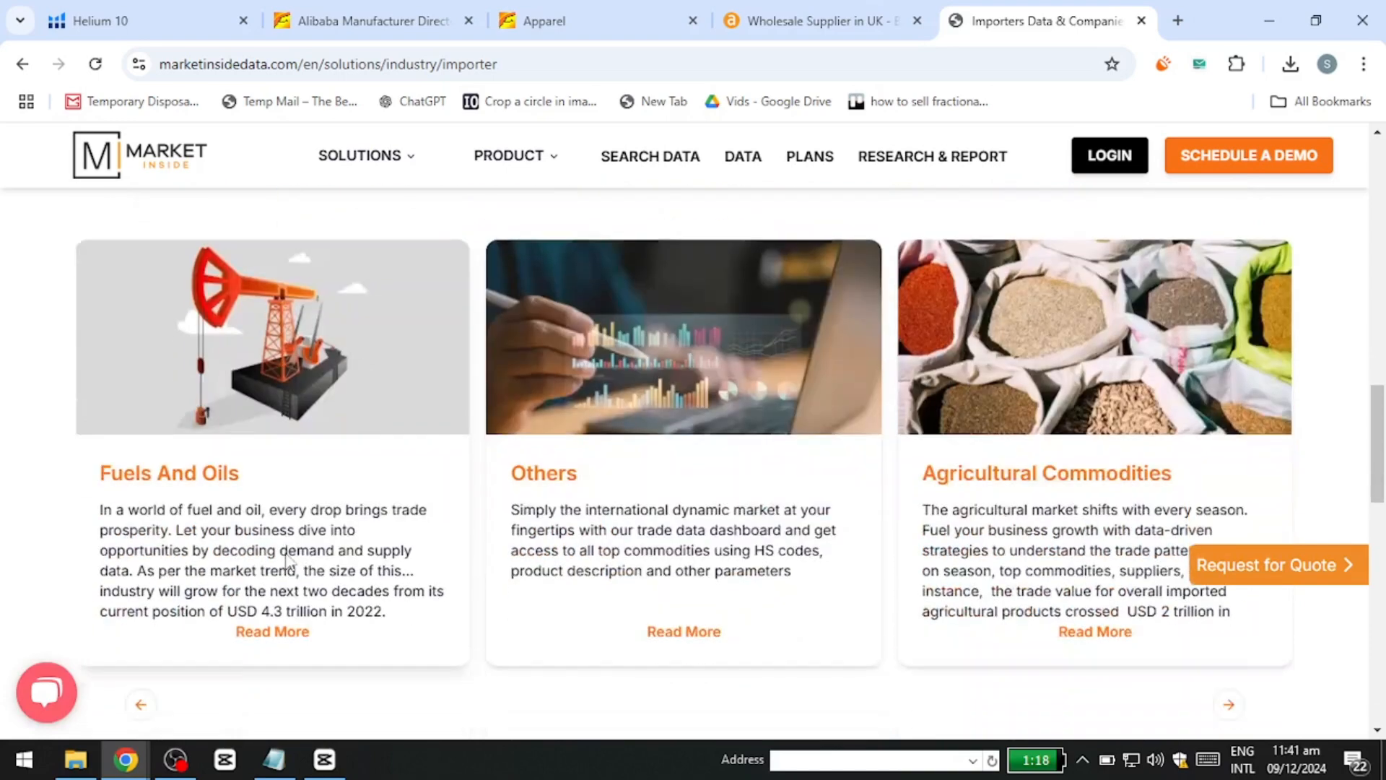
{"action": "scroll", "coordinate": [287, 555], "scroll_direction": "down", "scroll_amount": 6}
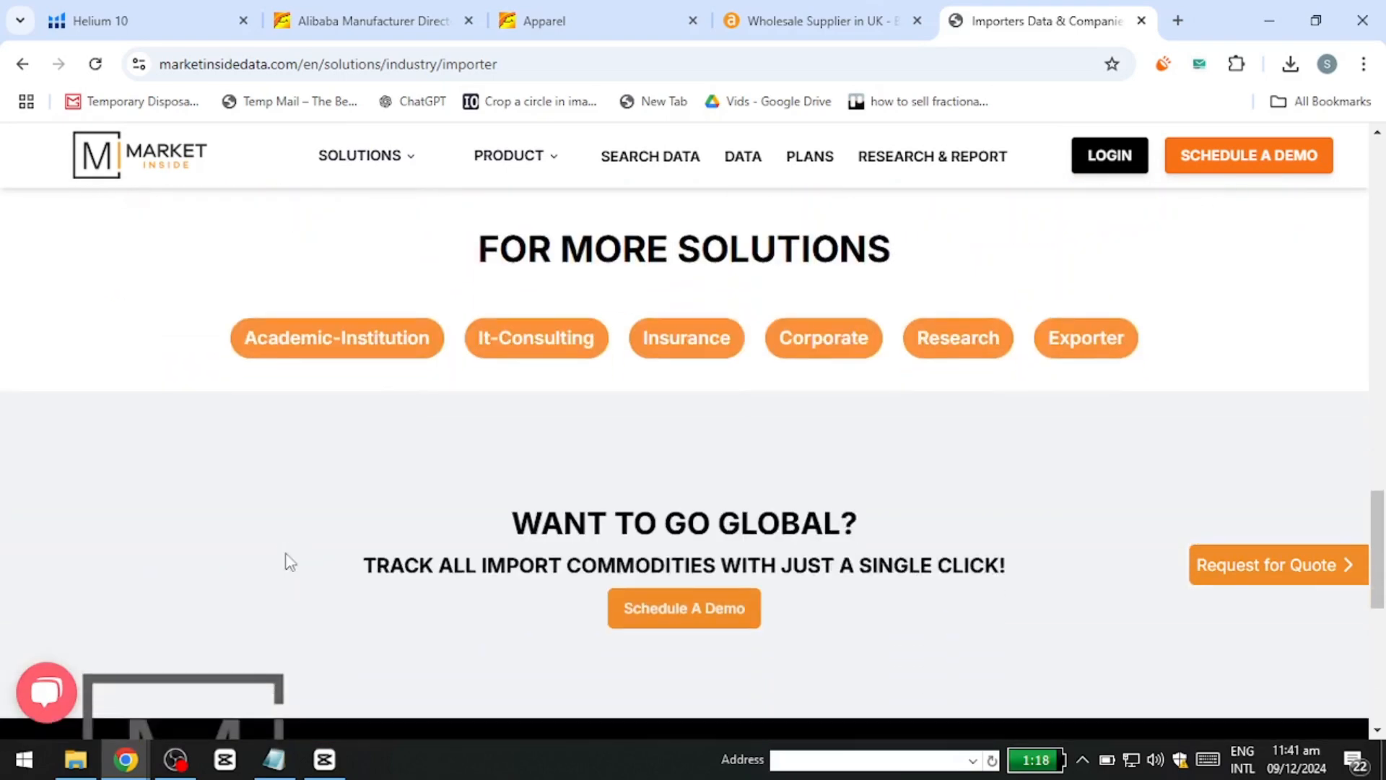
{"action": "scroll", "coordinate": [289, 562], "scroll_direction": "down", "scroll_amount": 3}
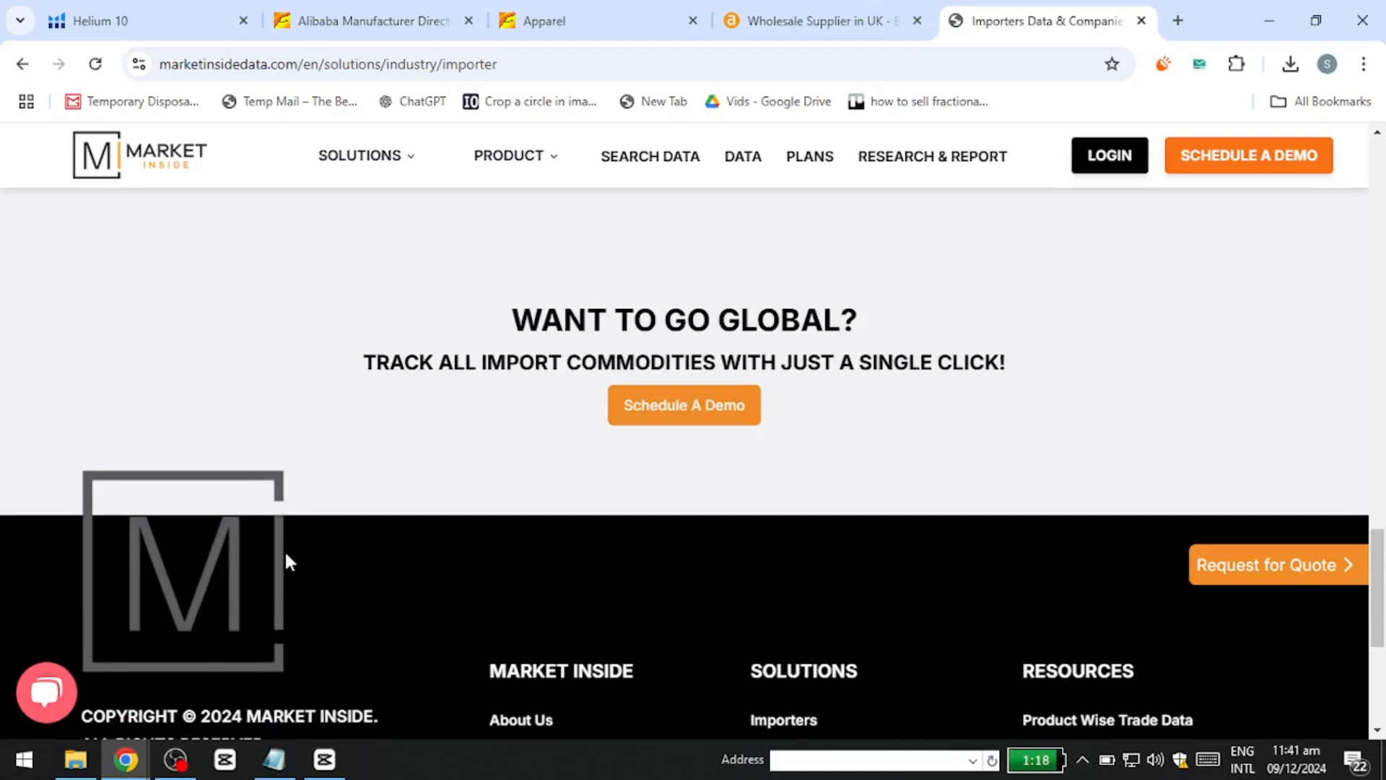
{"action": "scroll", "coordinate": [368, 399], "scroll_direction": "up", "scroll_amount": 3}
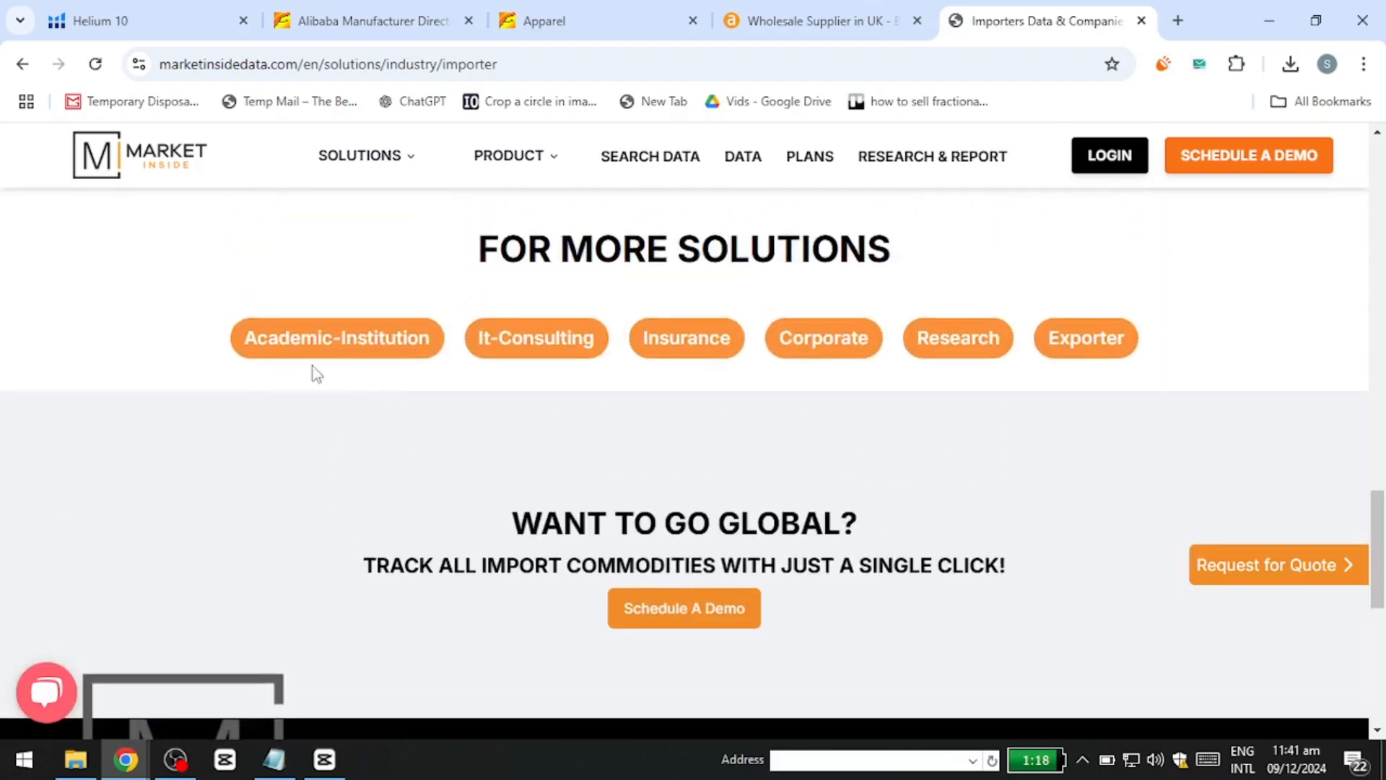
- Switch to Alibaba's Apparel category page, dismiss the cookie notice and browse the Alibaba Guaranteed products and Verified Pro suppliers
{"action": "left_click", "coordinate": [374, 20]}
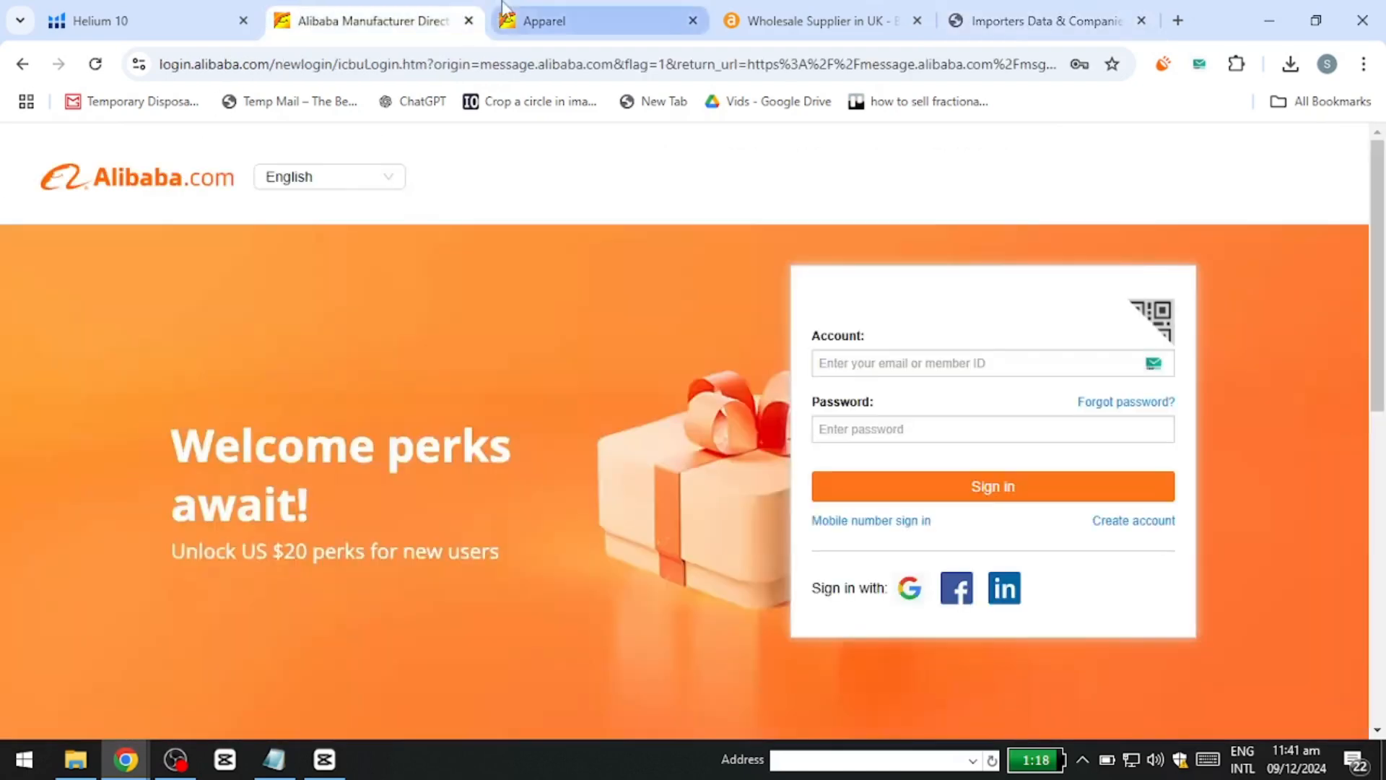
{"action": "left_click", "coordinate": [544, 20]}
{"action": "scroll", "coordinate": [233, 280], "scroll_direction": "down", "scroll_amount": 2}
{"action": "scroll", "coordinate": [232, 280], "scroll_direction": "down", "scroll_amount": 1}
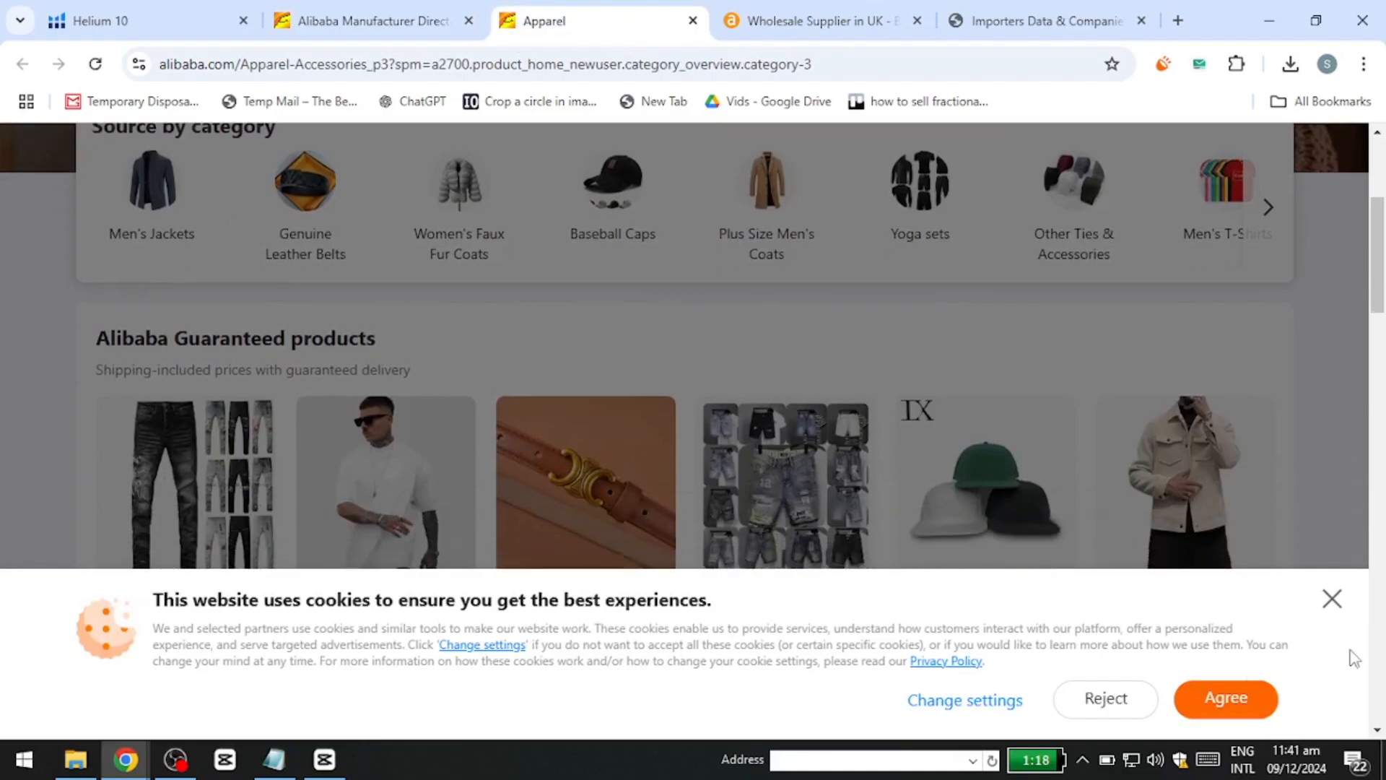
{"action": "left_click", "coordinate": [1331, 598]}
{"action": "scroll", "coordinate": [858, 583], "scroll_direction": "down", "scroll_amount": 2}
{"action": "scroll", "coordinate": [859, 583], "scroll_direction": "down", "scroll_amount": 15}
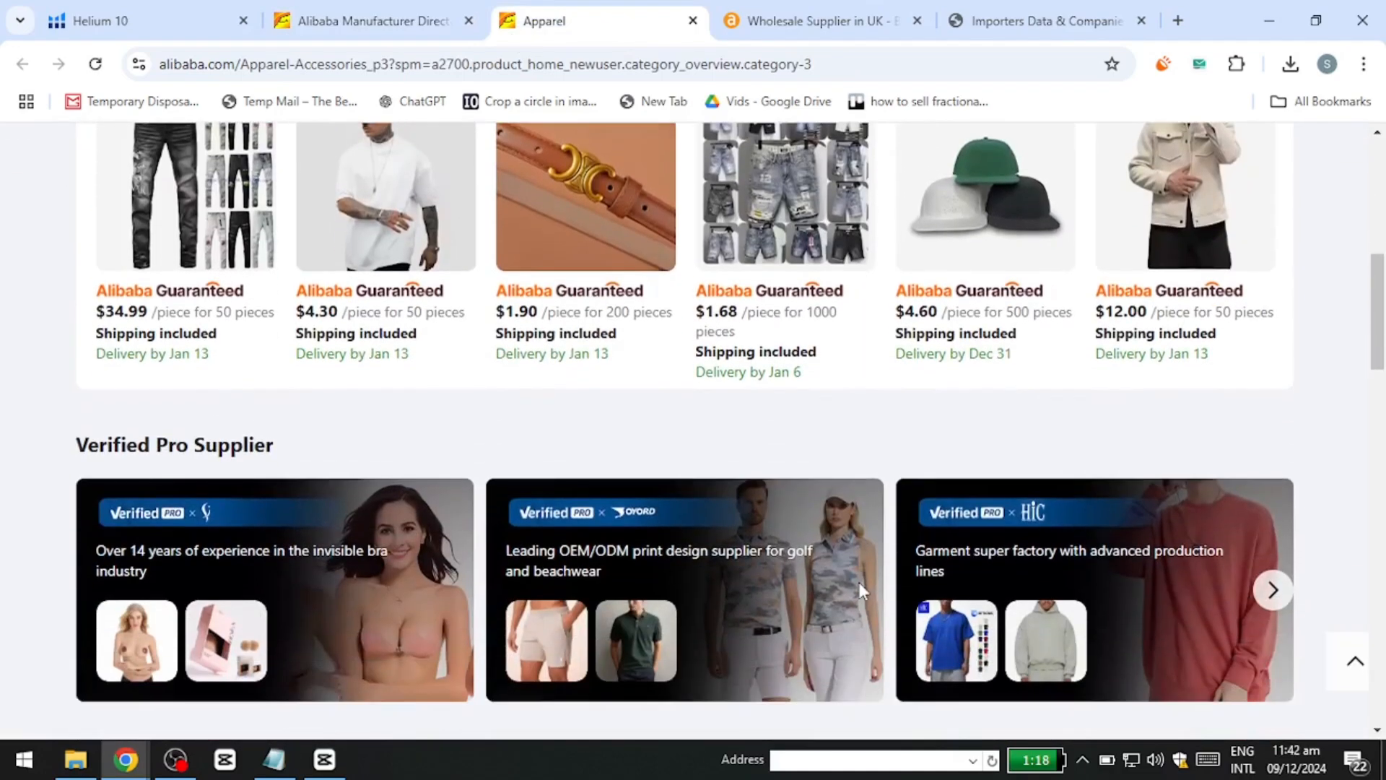